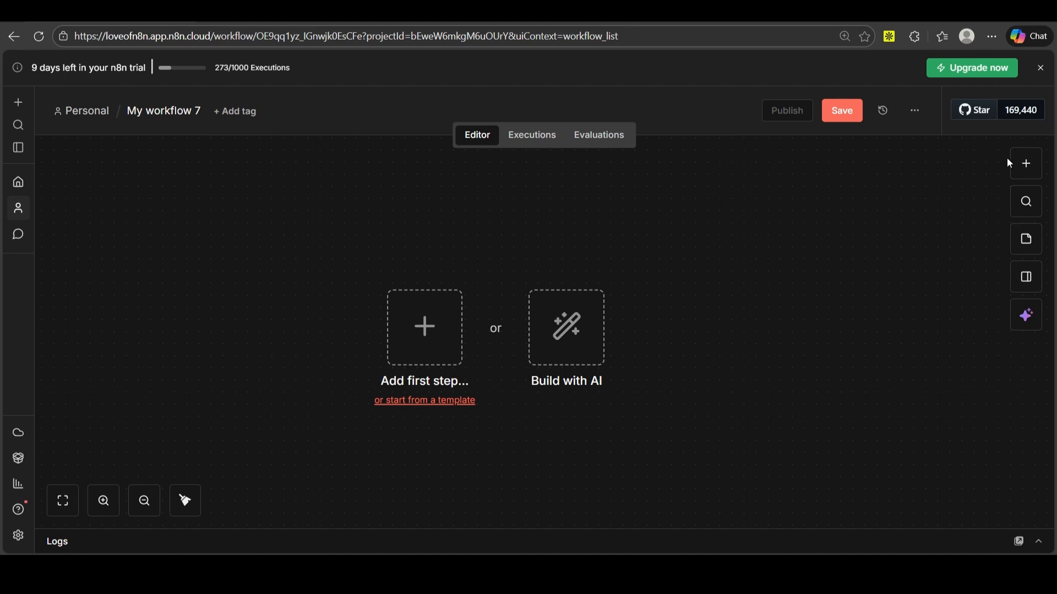
# Add an OpenAI Chat Model node to the empty workflow
pyautogui.click(1025, 164)
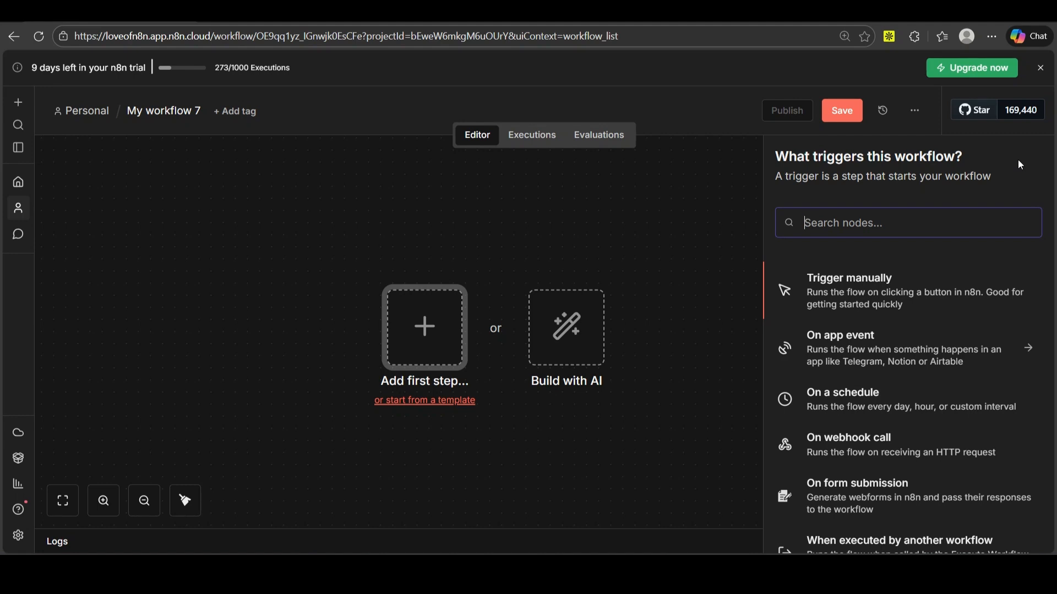
pyautogui.write('open ai')
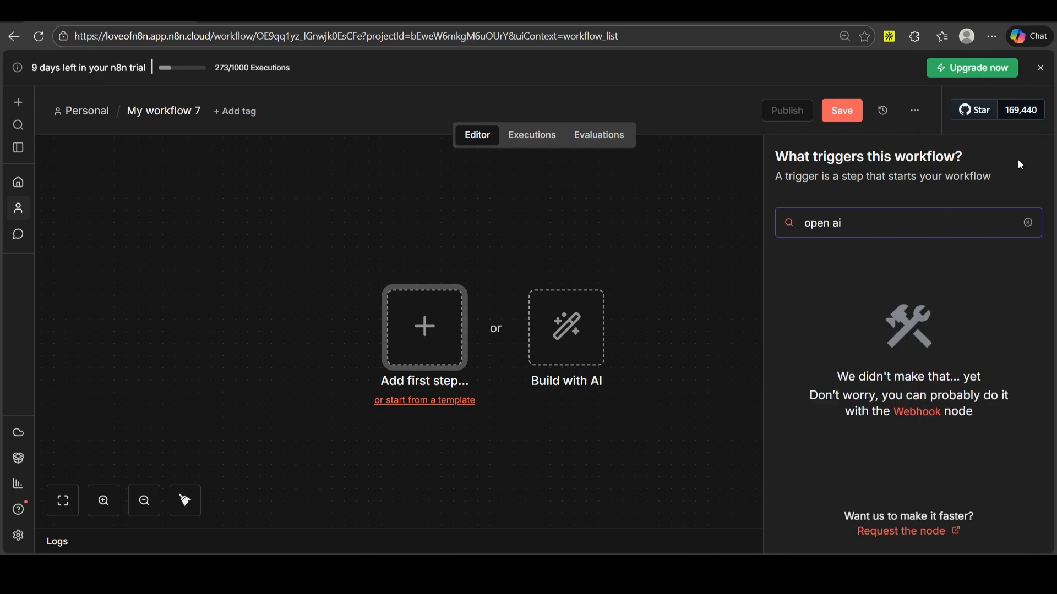
pyautogui.press('BackSpace')
pyautogui.press('BackSpace')
pyautogui.press('BackSpace')
pyautogui.press('BackSpace')
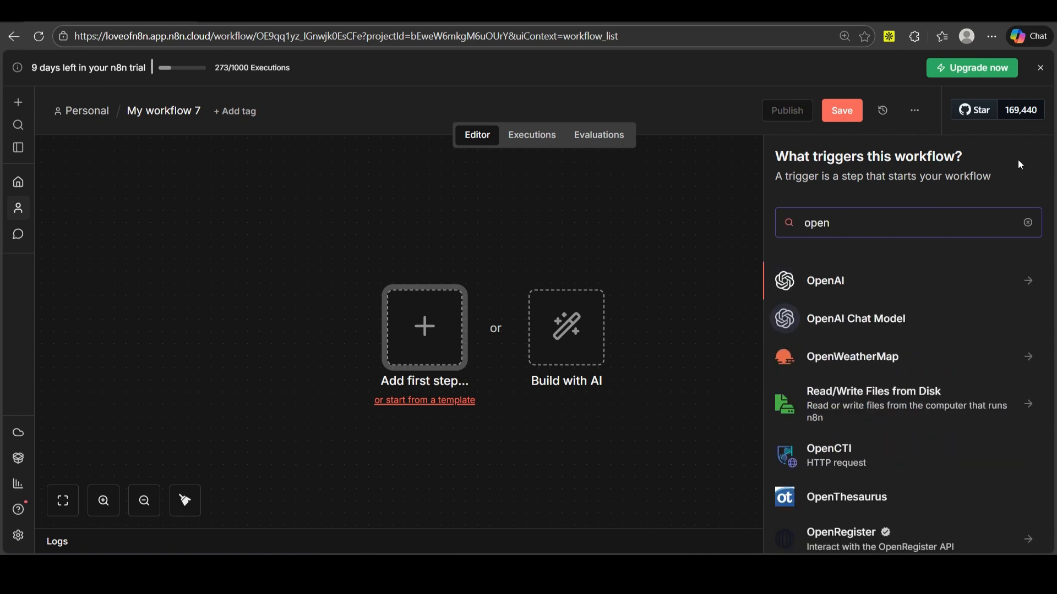
pyautogui.click(859, 318)
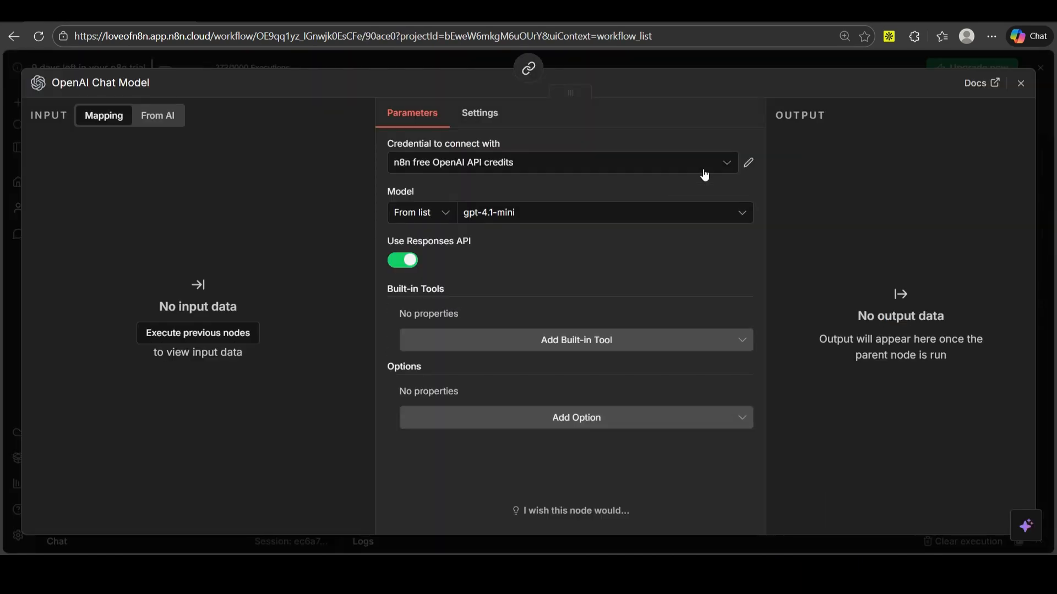
# Check the credential choices of the OpenAI Chat Model node and close its settings
pyautogui.click(735, 168)
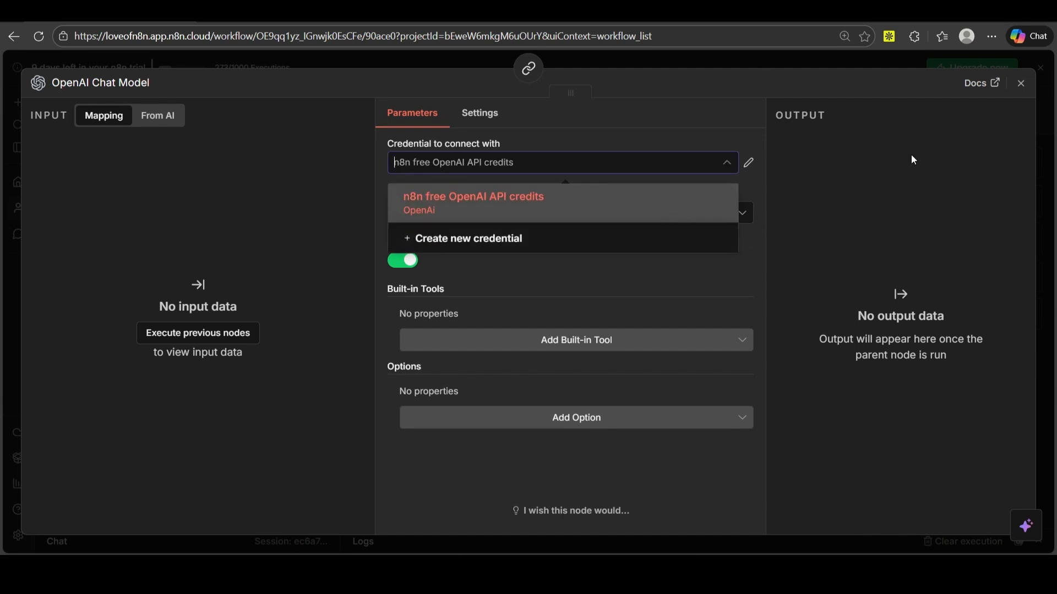
pyautogui.click(913, 109)
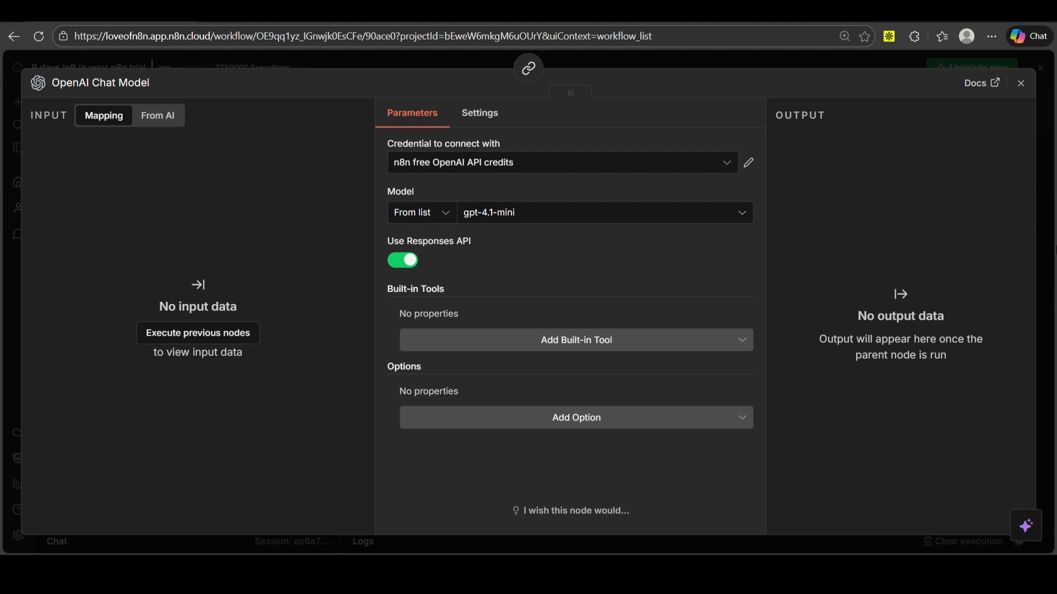
pyautogui.click(1020, 83)
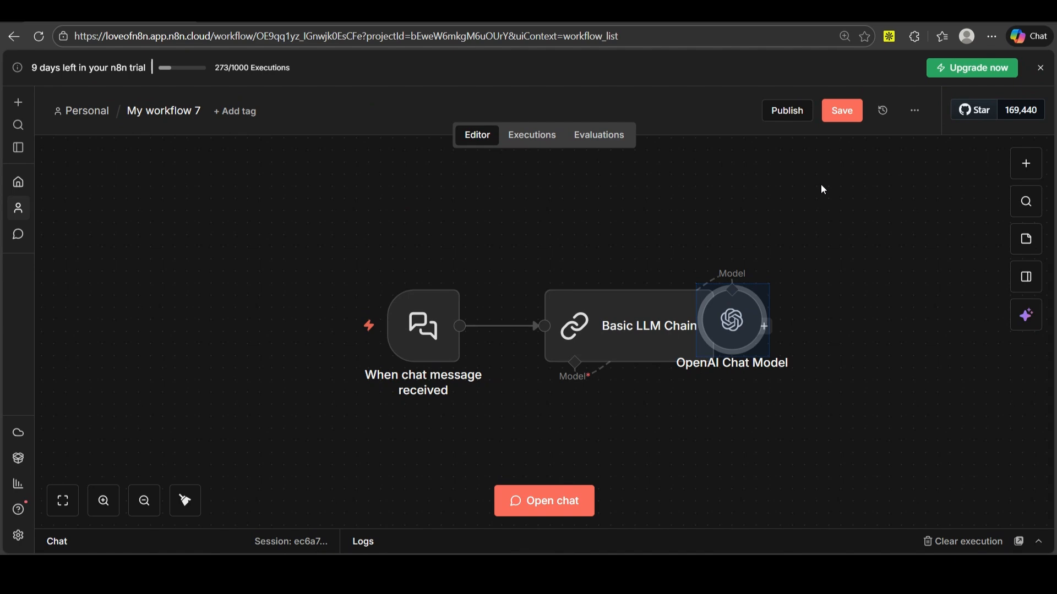
# Delete all nodes from the workflow canvas
pyautogui.moveTo(342, 251); pyautogui.dragTo(1044, 518)
pyautogui.press('Delete')
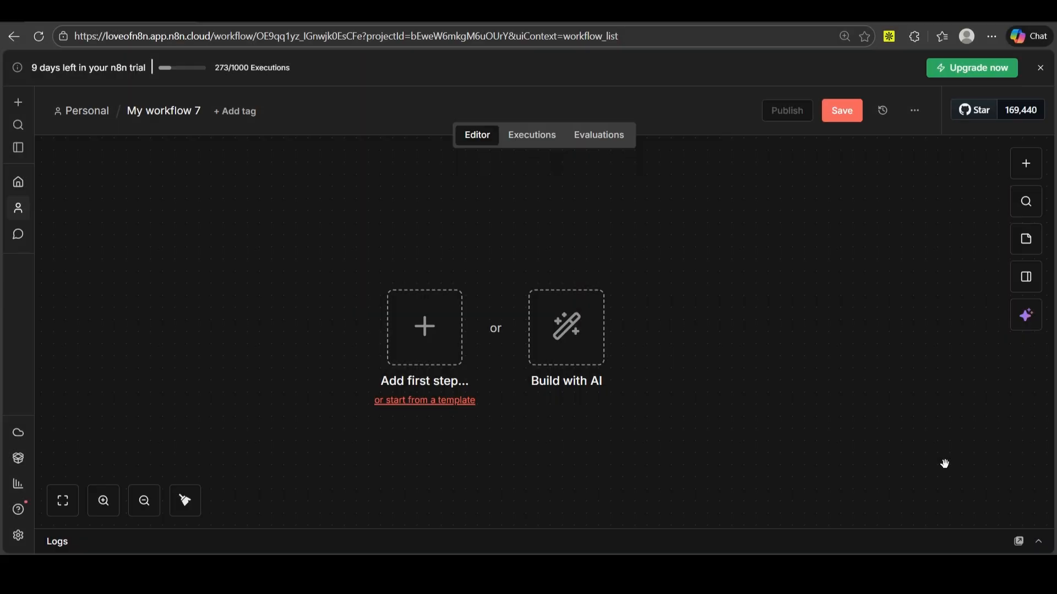
# Open openrouter.ai in a new browser tab and check the usage limit of the Chatbot API key
pyautogui.hotkey('ctrl', 't')
pyautogui.write('openrouter.ai')
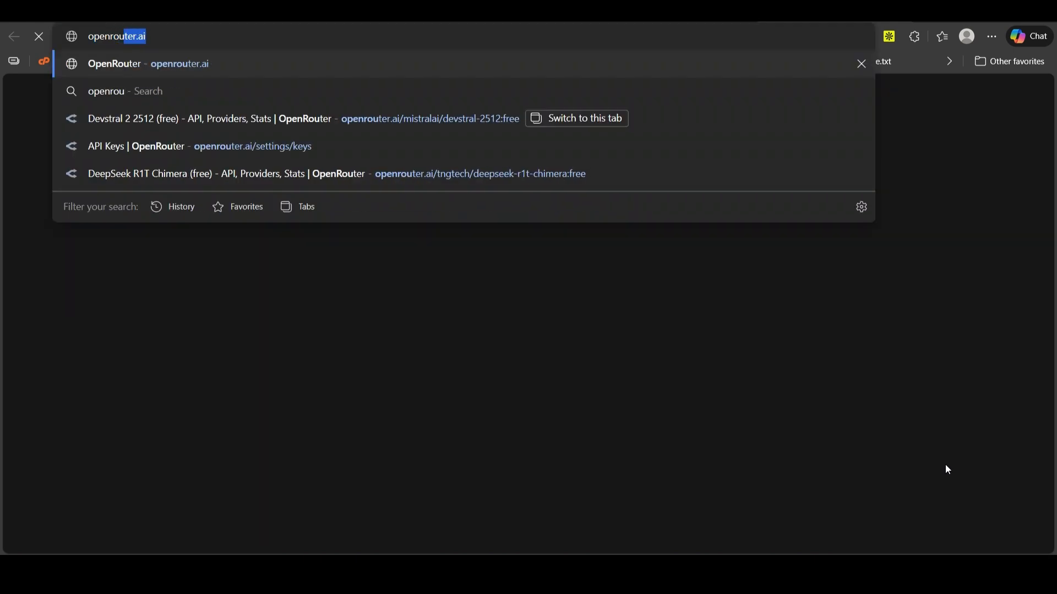
pyautogui.press('Return')
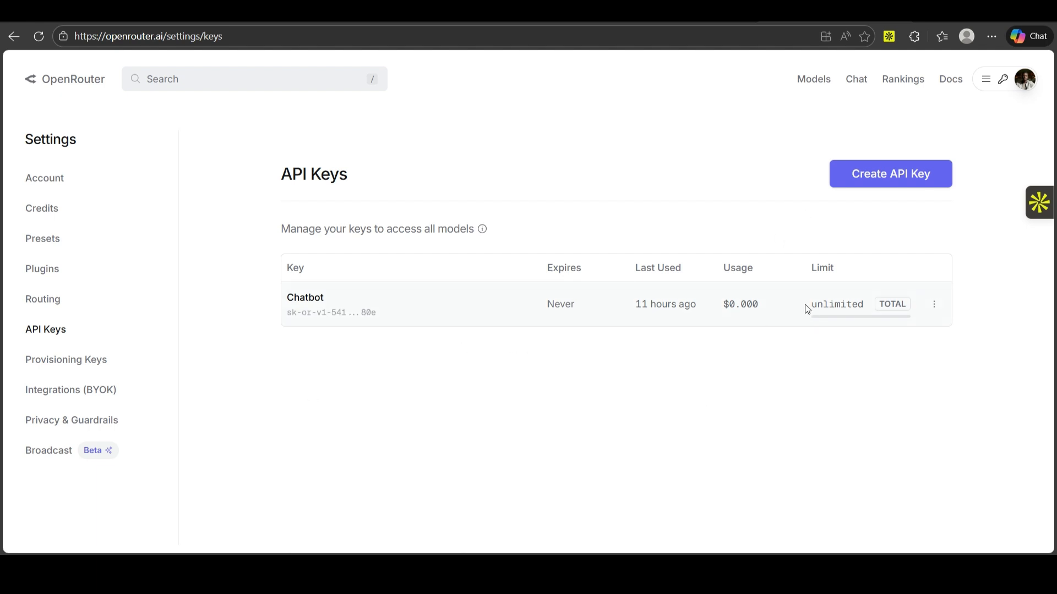
pyautogui.moveTo(806, 309); pyautogui.dragTo(745, 301)
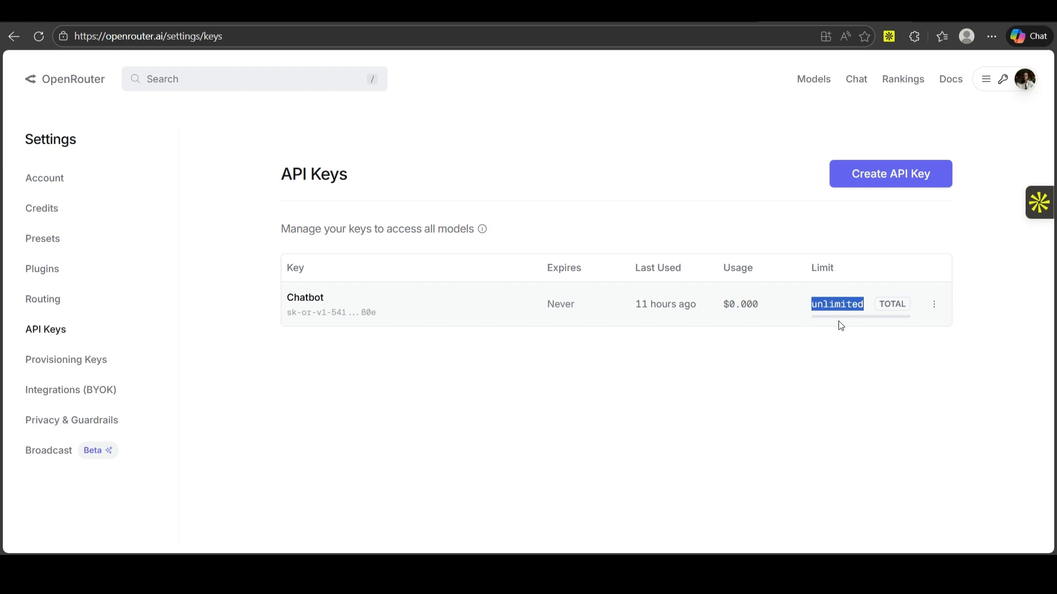
pyautogui.click(771, 203)
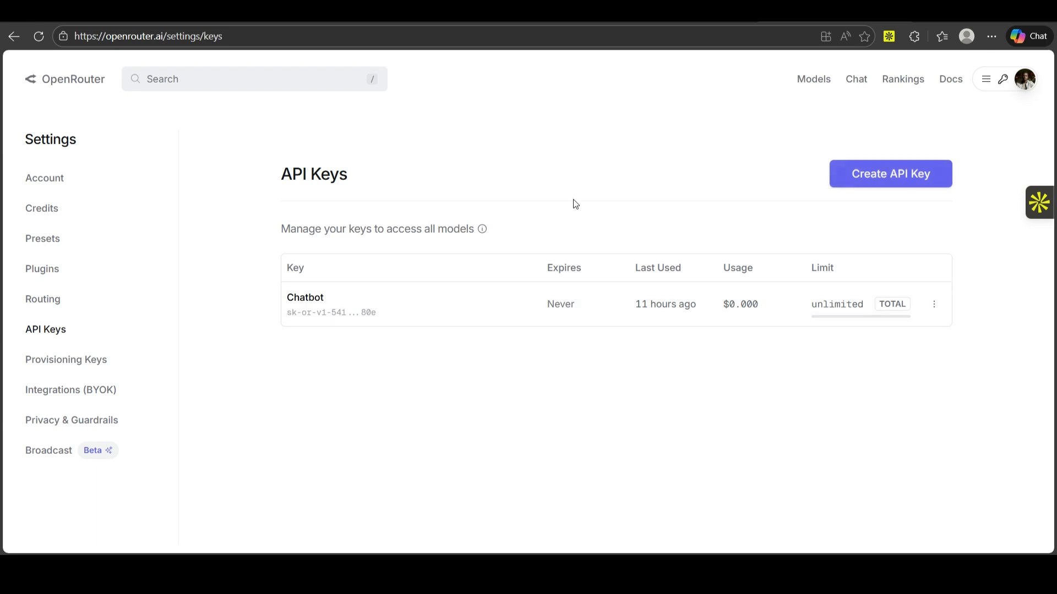
# Switch back to the n8n workflow and add an OpenRouter Chat Model node
pyautogui.click(104, 13)
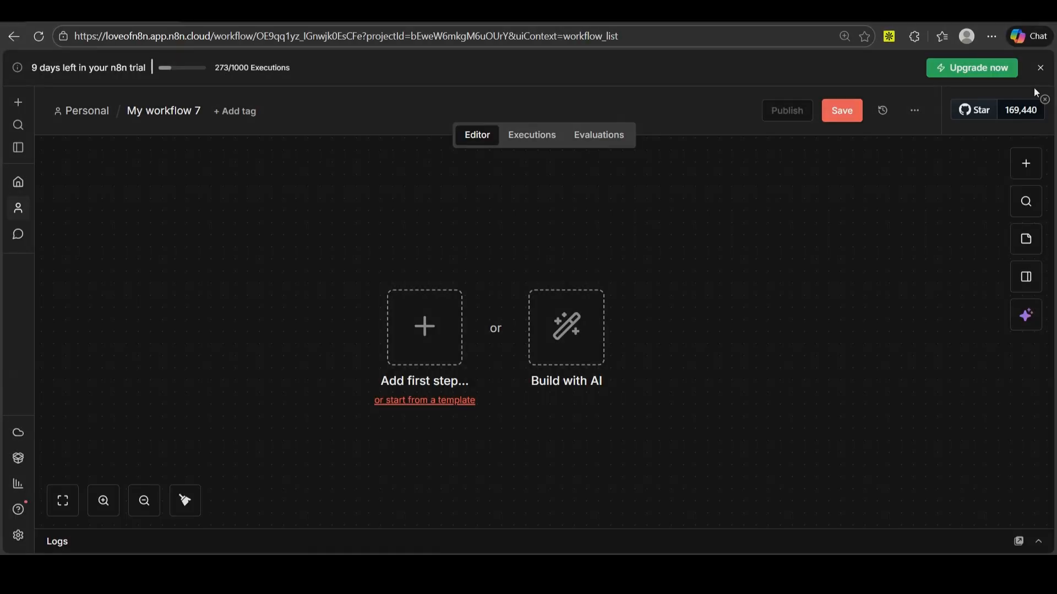
pyautogui.click(1030, 164)
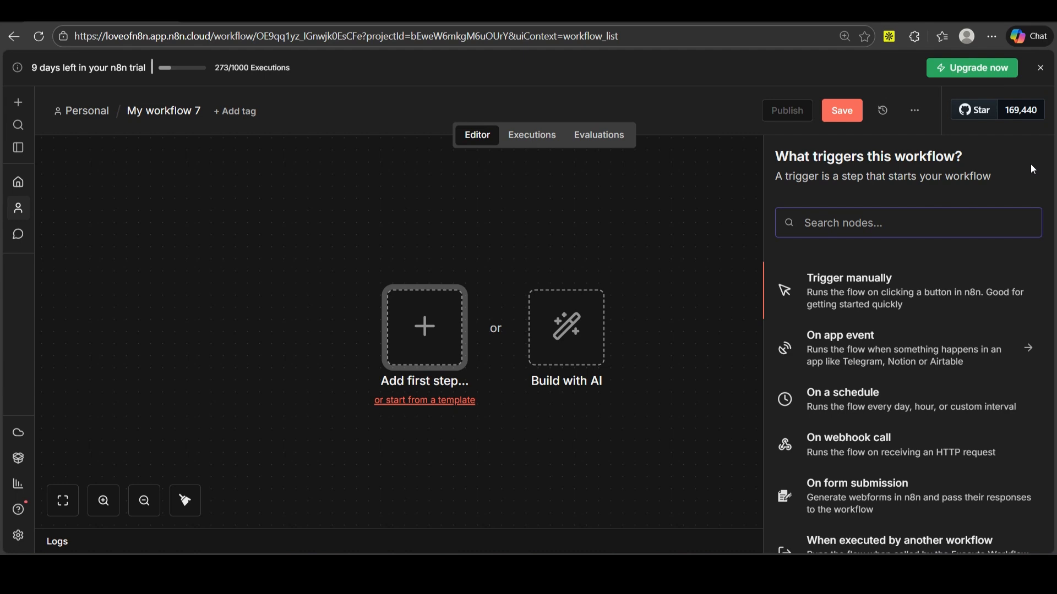
pyautogui.write('openrouter')
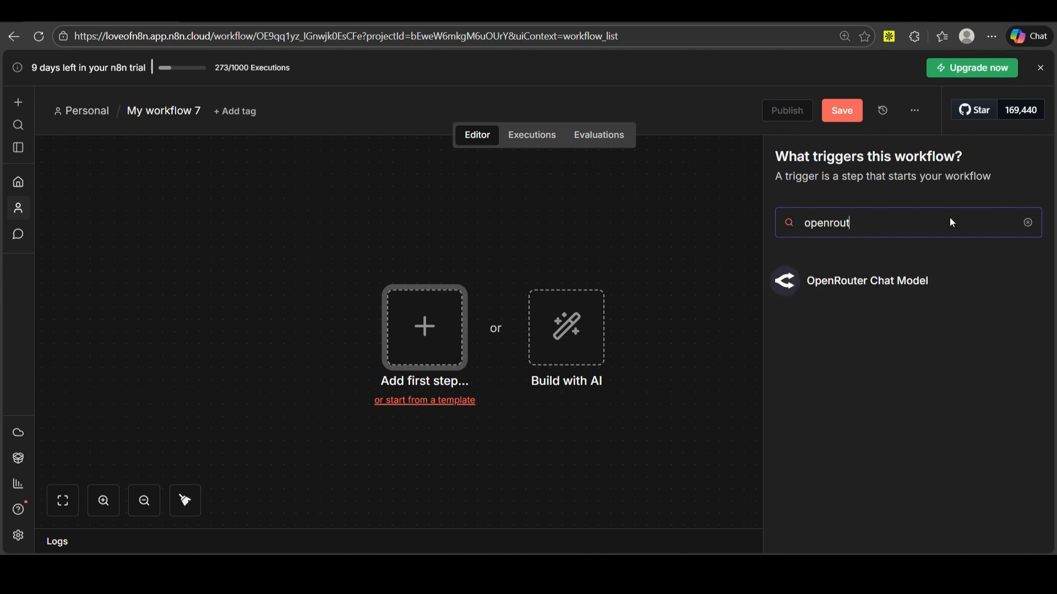
pyautogui.click(903, 289)
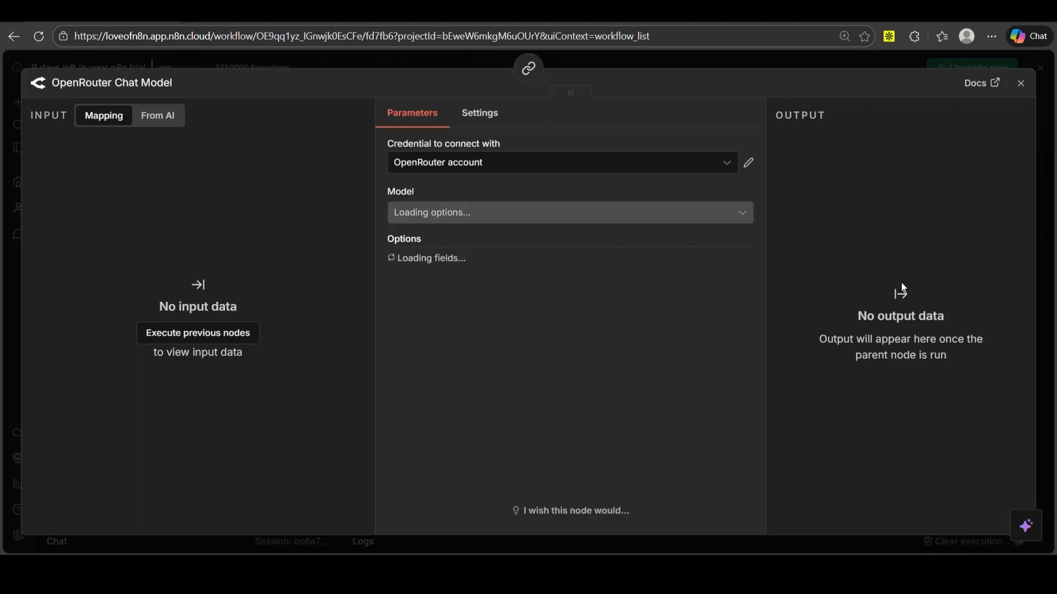
# Start a new OpenRouter credential with the API key filled in, and discard it without saving
pyautogui.click(502, 122)
pyautogui.click(424, 110)
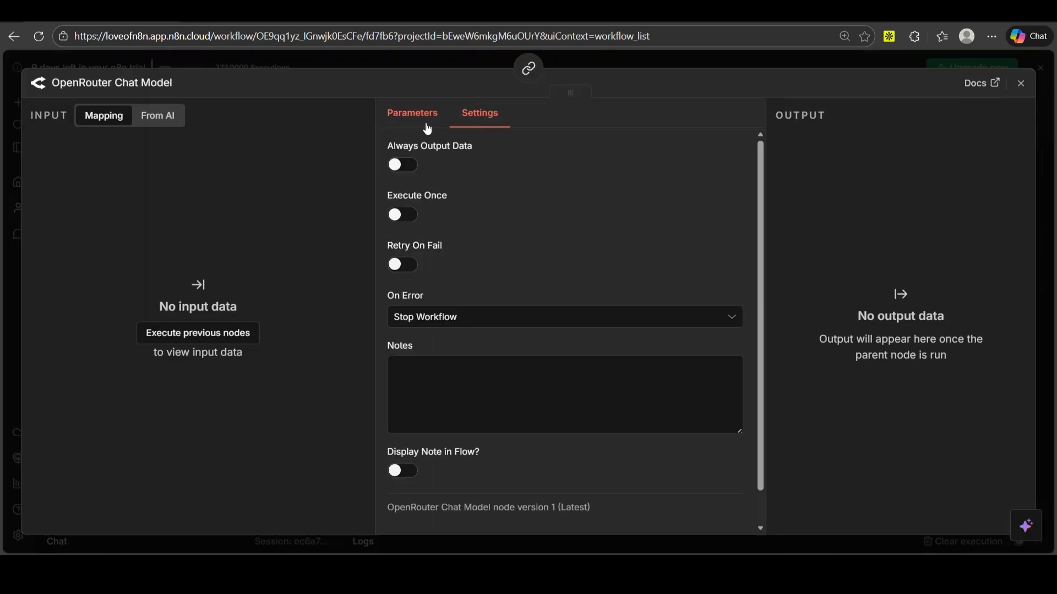
pyautogui.click(476, 165)
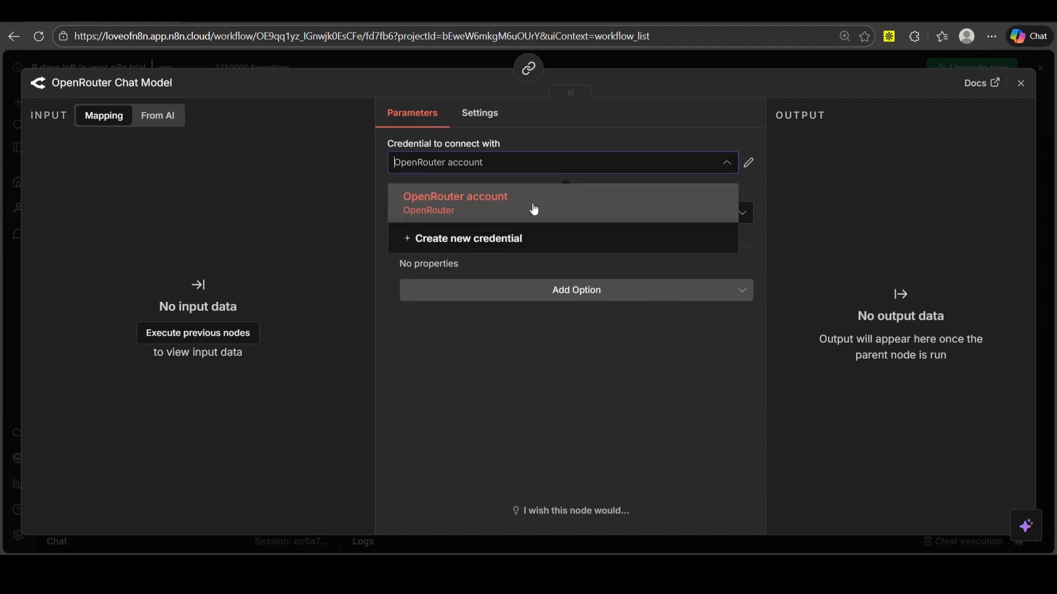
pyautogui.click(512, 246)
pyautogui.hotkey('ctrl', 'v')
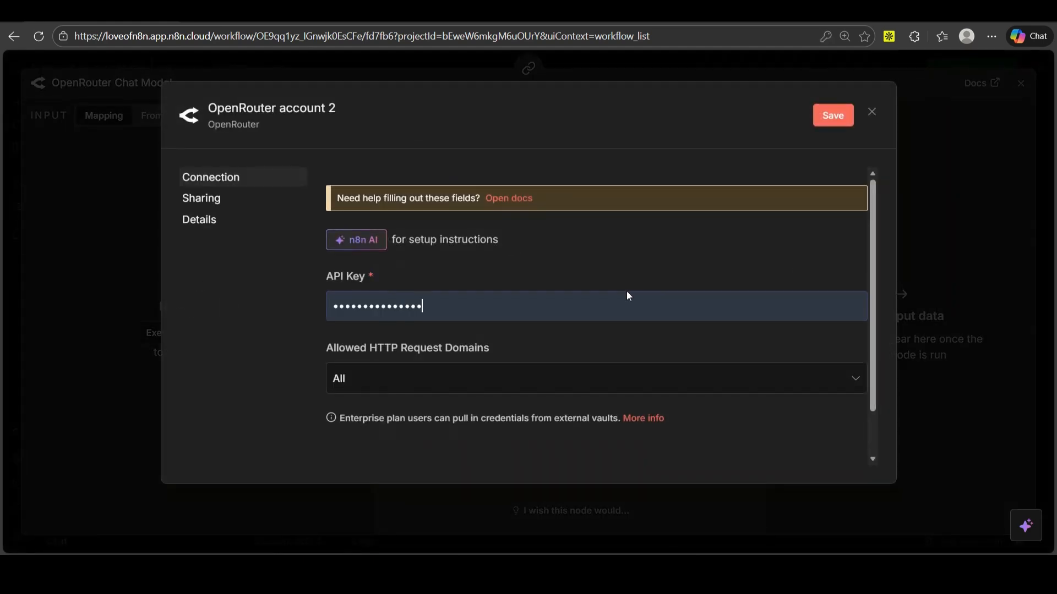
pyautogui.click(872, 112)
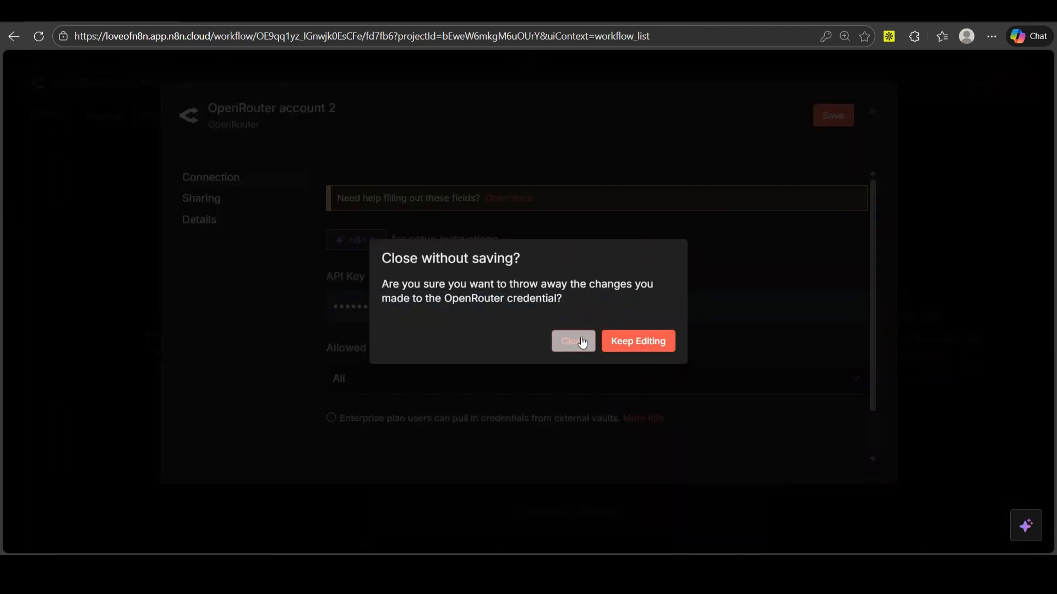
pyautogui.click(625, 349)
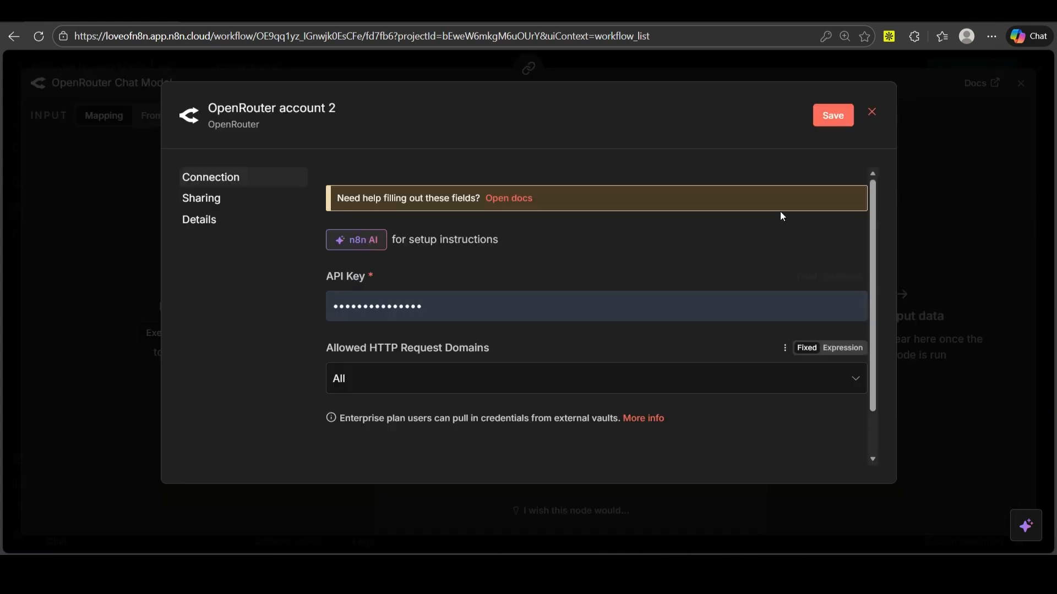
pyautogui.click(871, 115)
pyautogui.click(572, 339)
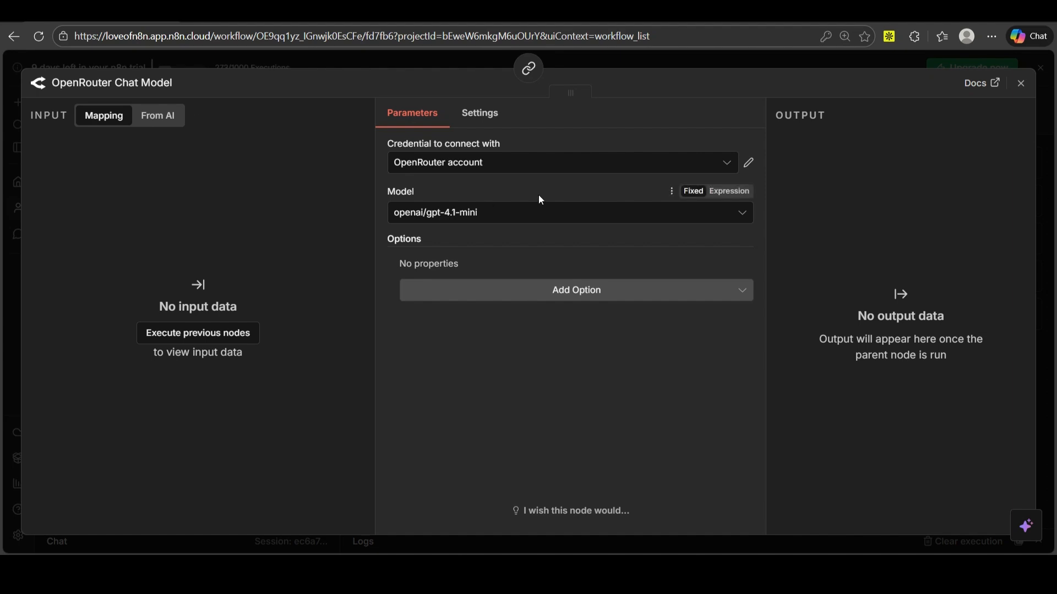
# Switch to OpenRouter and search its model catalogue for "free"
pyautogui.click(449, 222)
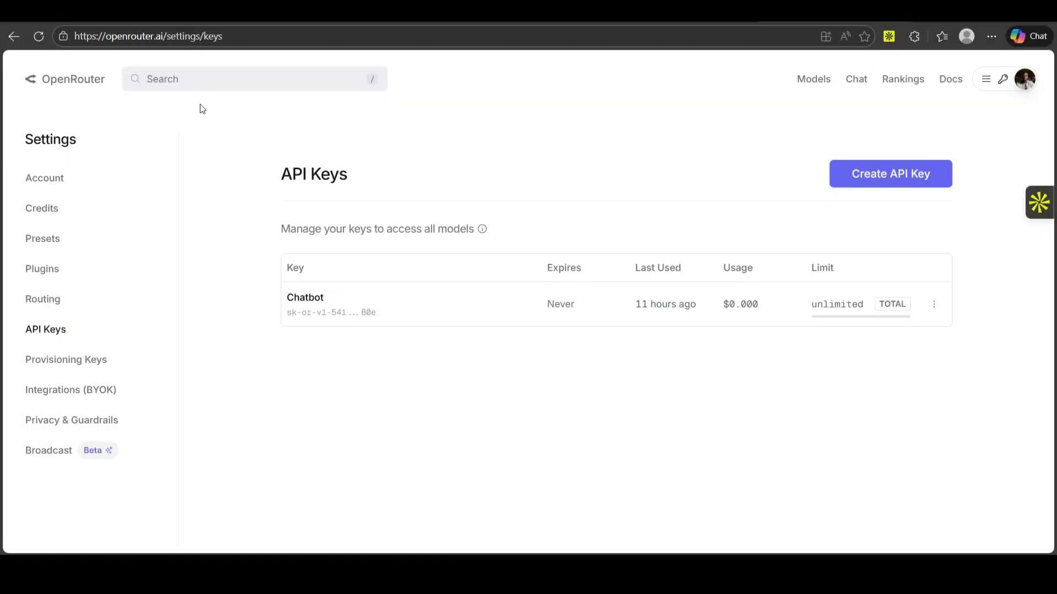
pyautogui.click(236, 78)
pyautogui.click(819, 81)
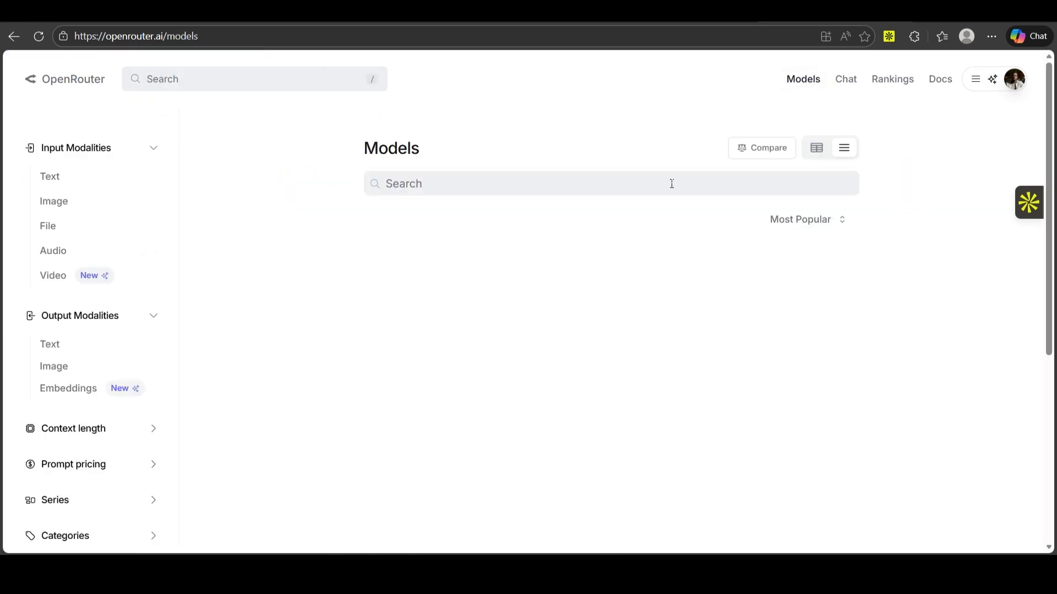
pyautogui.click(671, 184)
pyautogui.write('free')
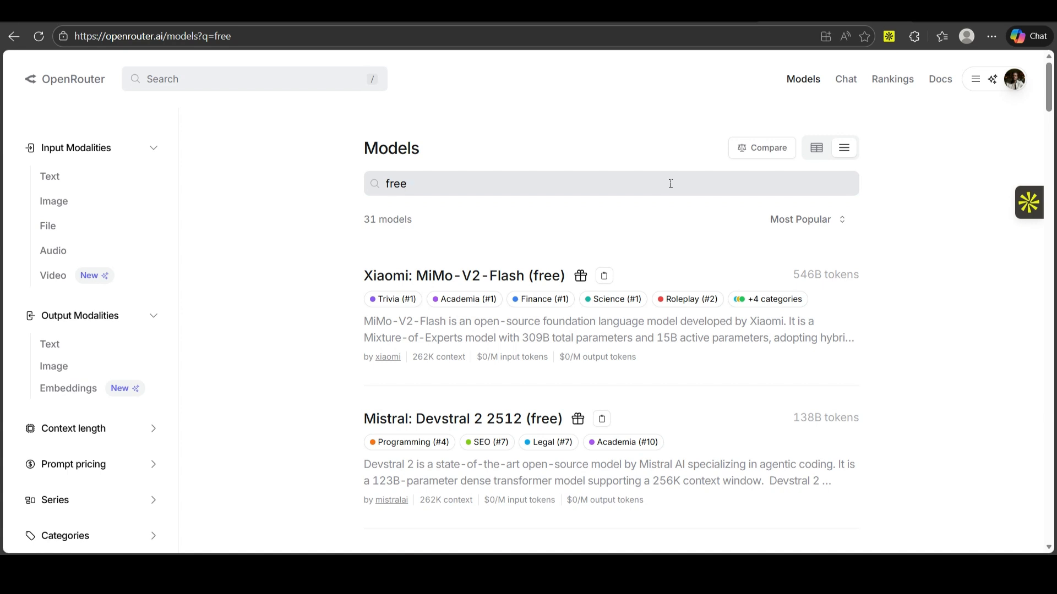
# Browse the free model results, examining their names, category rankings, context sizes and token prices
pyautogui.moveTo(447, 218); pyautogui.dragTo(363, 227)
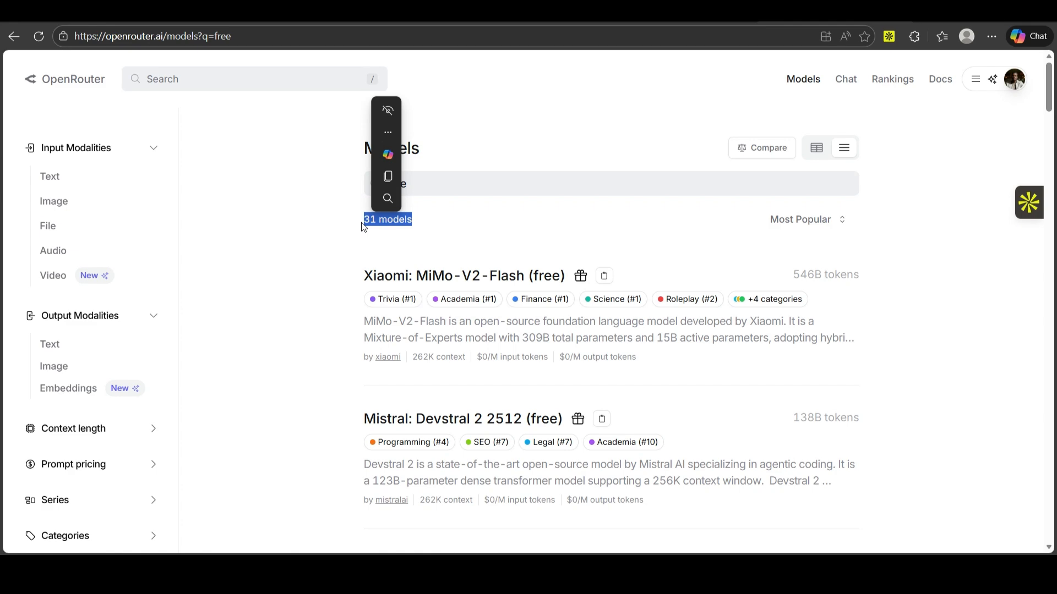
pyautogui.click(363, 227)
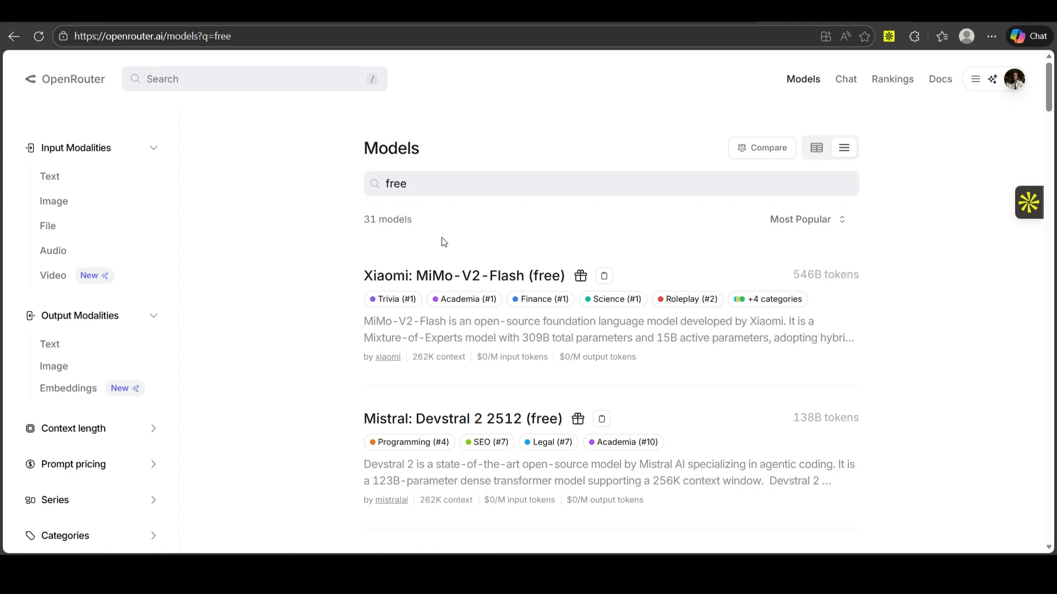
pyautogui.scroll(-2, 1016, 182)
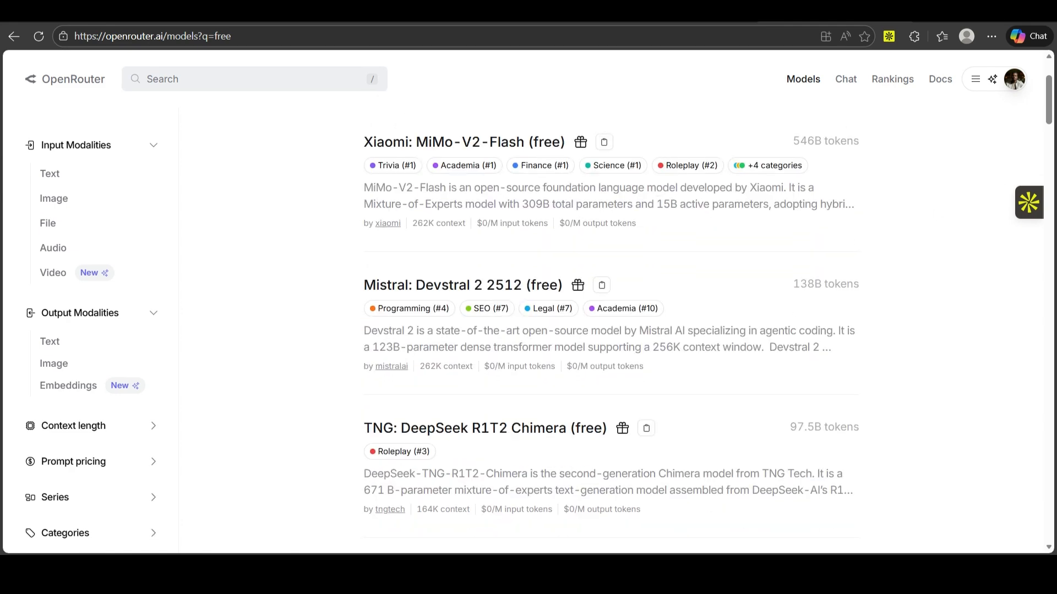
pyautogui.scroll(2, 874, 263)
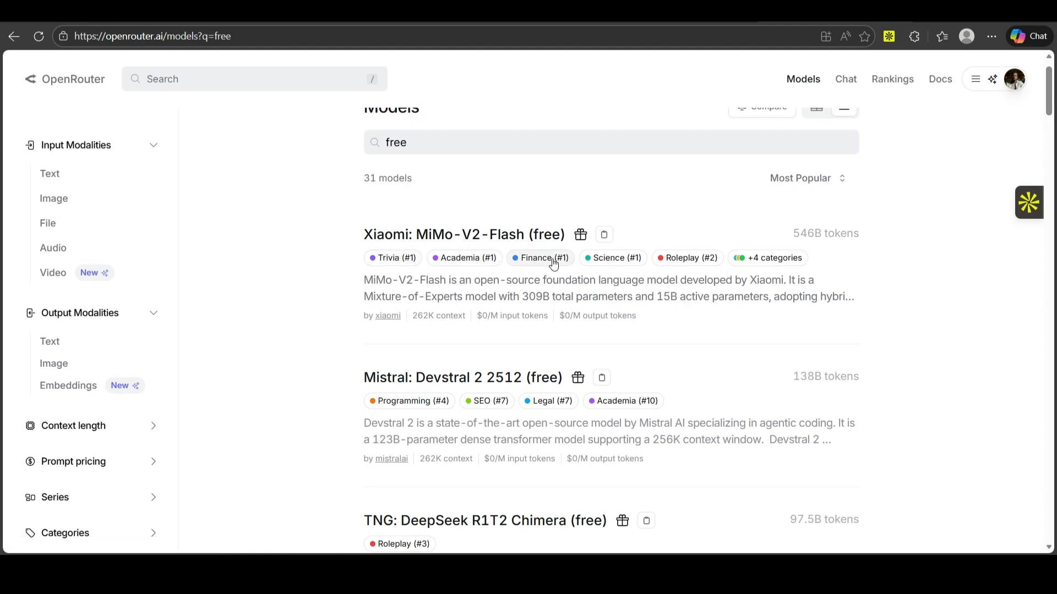
pyautogui.scroll(-3, 699, 269)
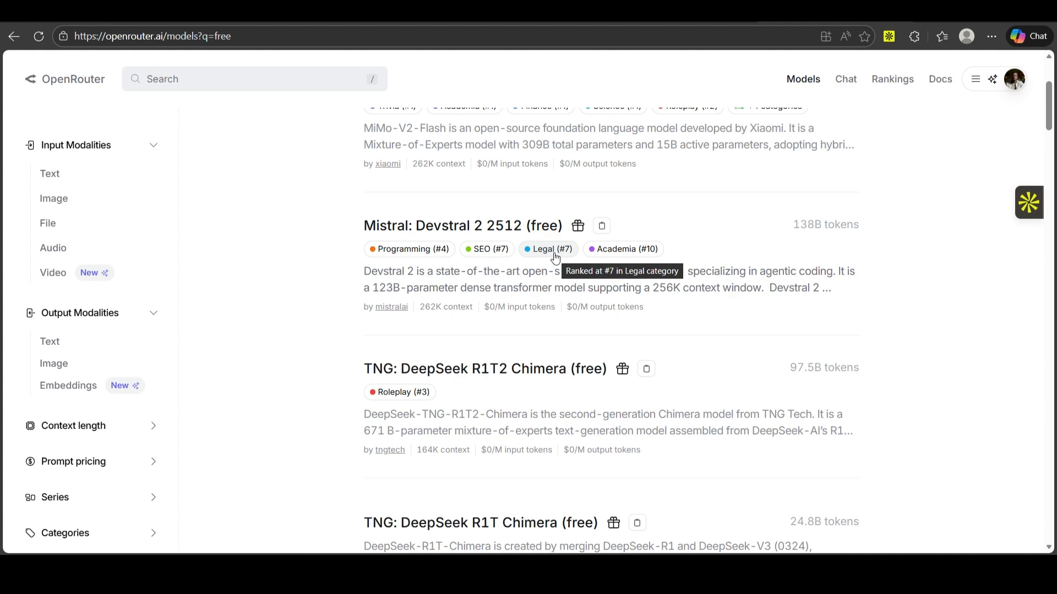
pyautogui.scroll(-3, 696, 252)
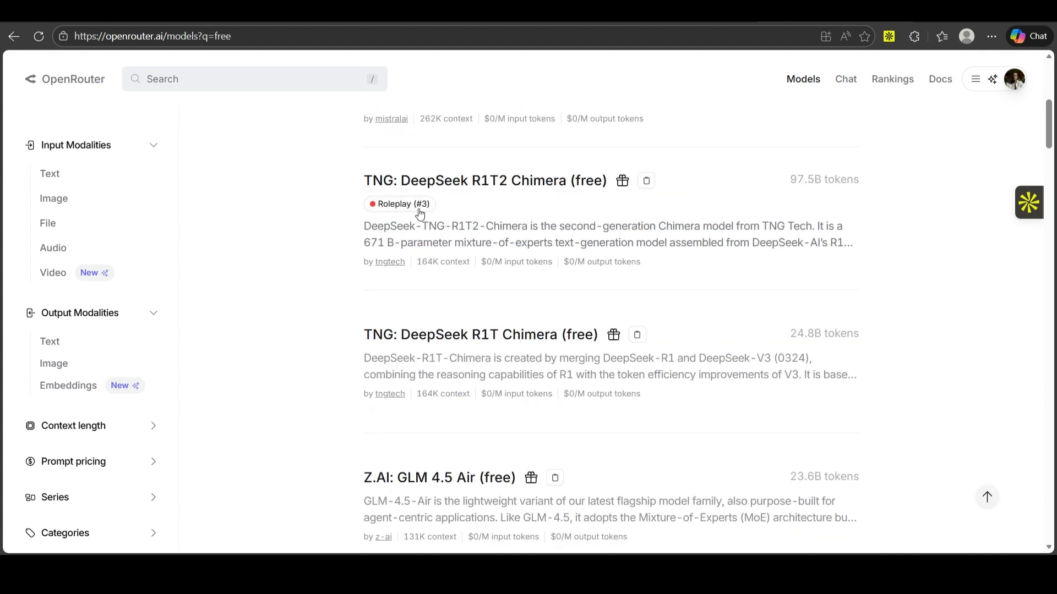
pyautogui.scroll(-2, 548, 274)
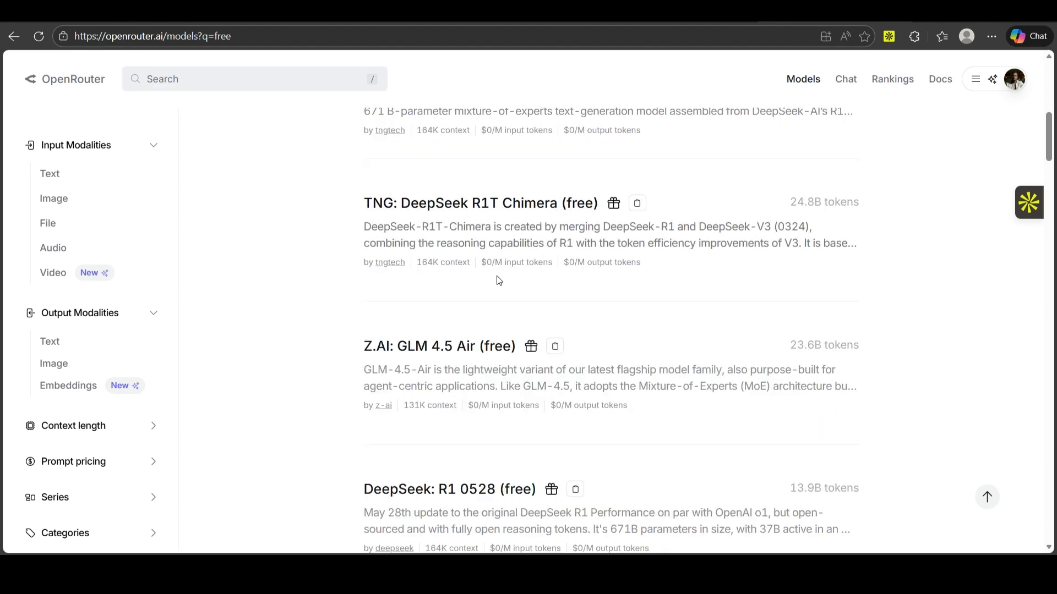
pyautogui.scroll(-2, 497, 278)
pyautogui.scroll(-3, 547, 321)
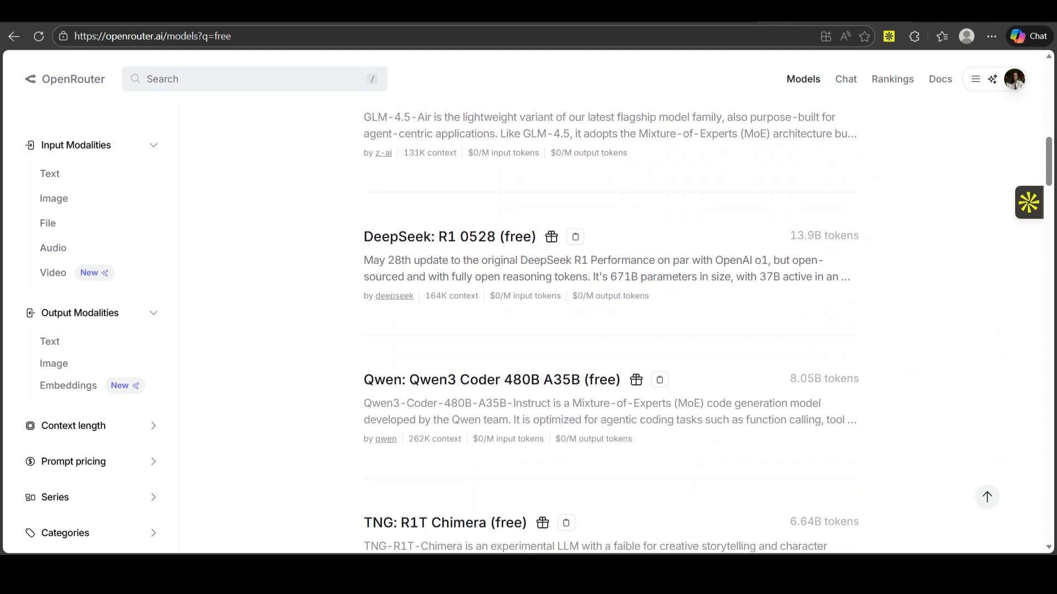
pyautogui.scroll(-2, 611, 330)
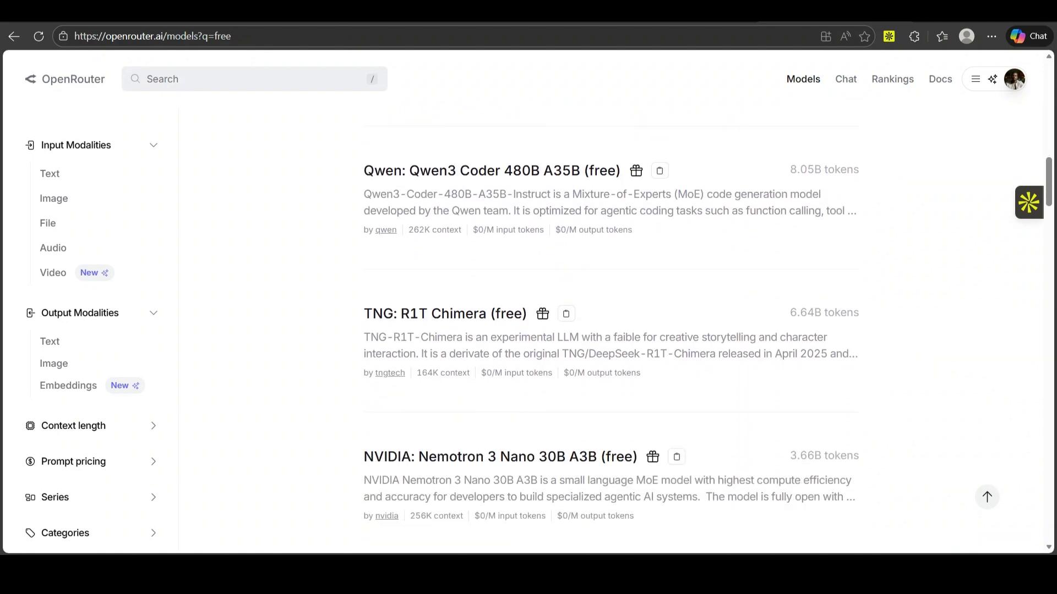
pyautogui.scroll(-5, 610, 330)
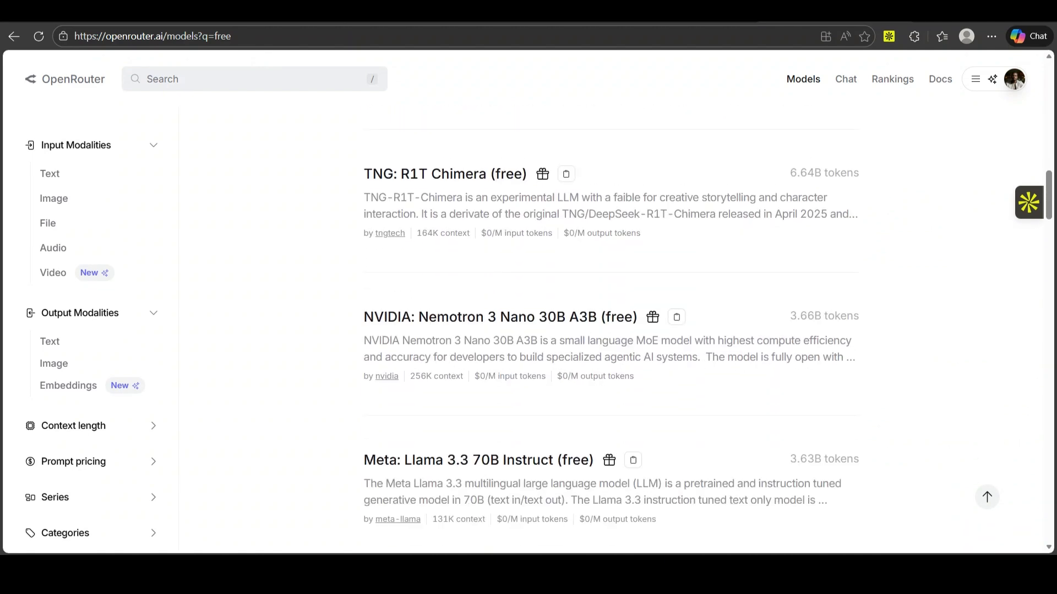
# Examine more of the free models, including the Llama, Gemma, gpt-oss and Gemini entries, with their context sizes and token prices
pyautogui.scroll(1, 611, 330)
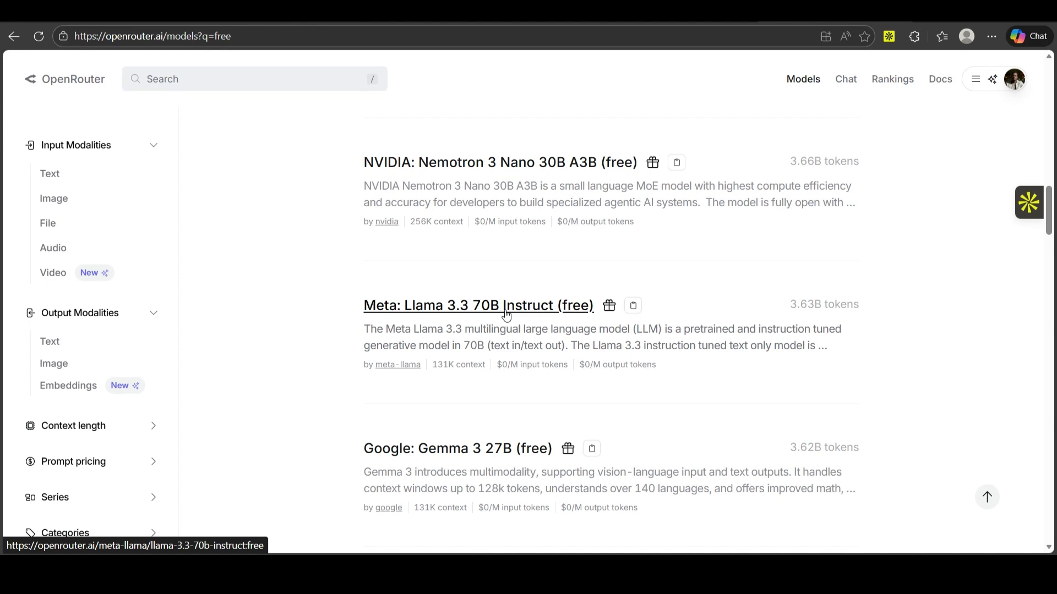
pyautogui.scroll(-5, 506, 316)
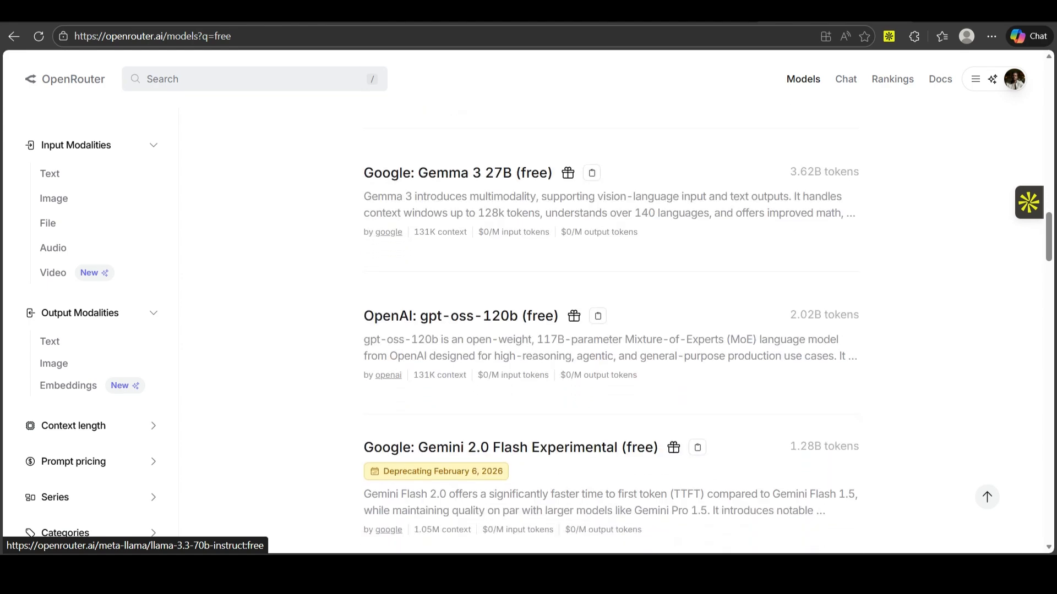
pyautogui.scroll(-2, 611, 330)
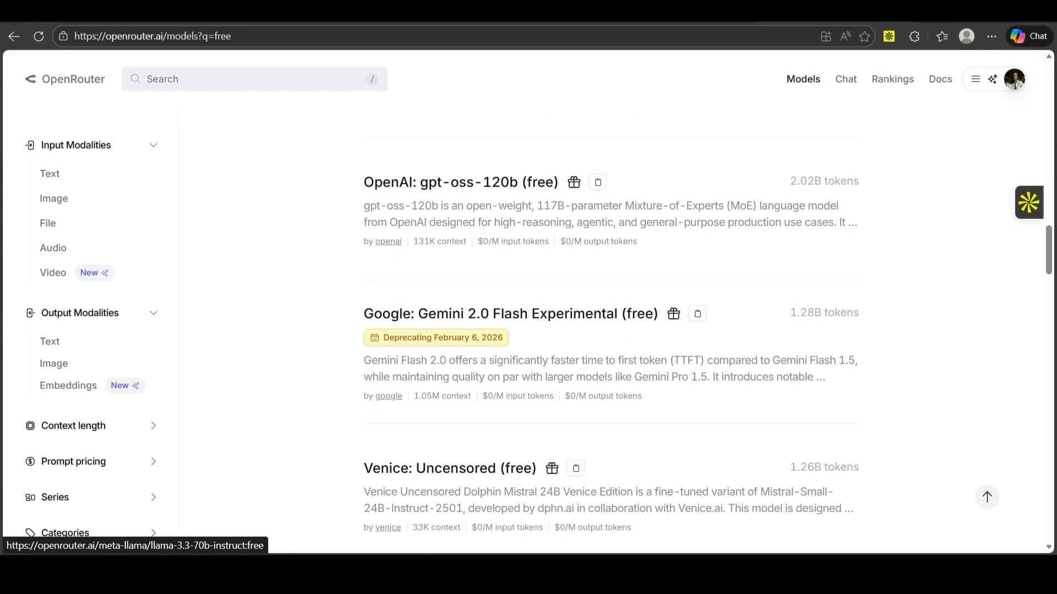
pyautogui.scroll(-1, 611, 330)
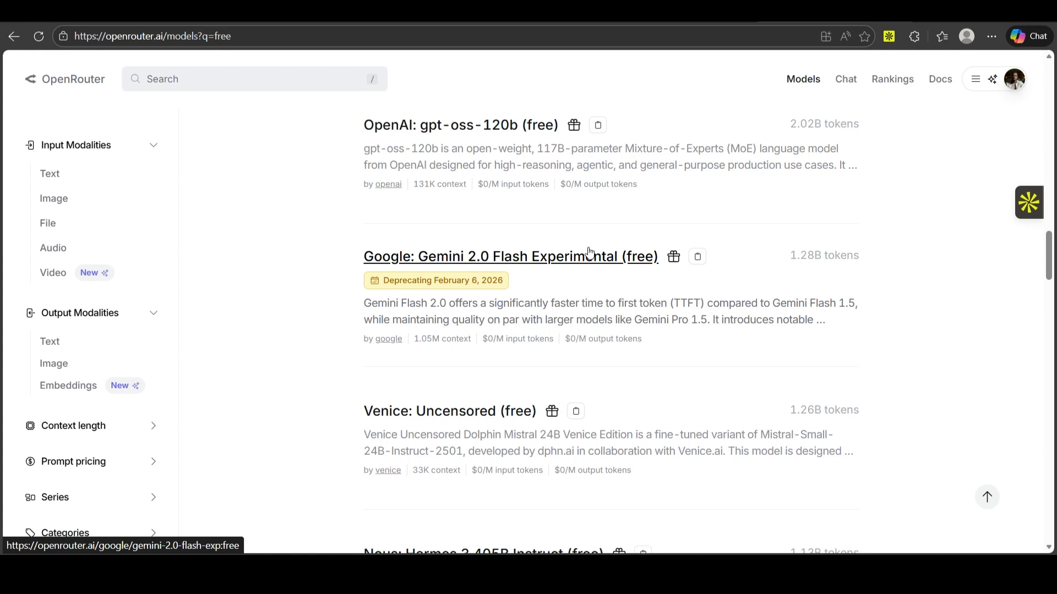
pyautogui.scroll(-10, 589, 252)
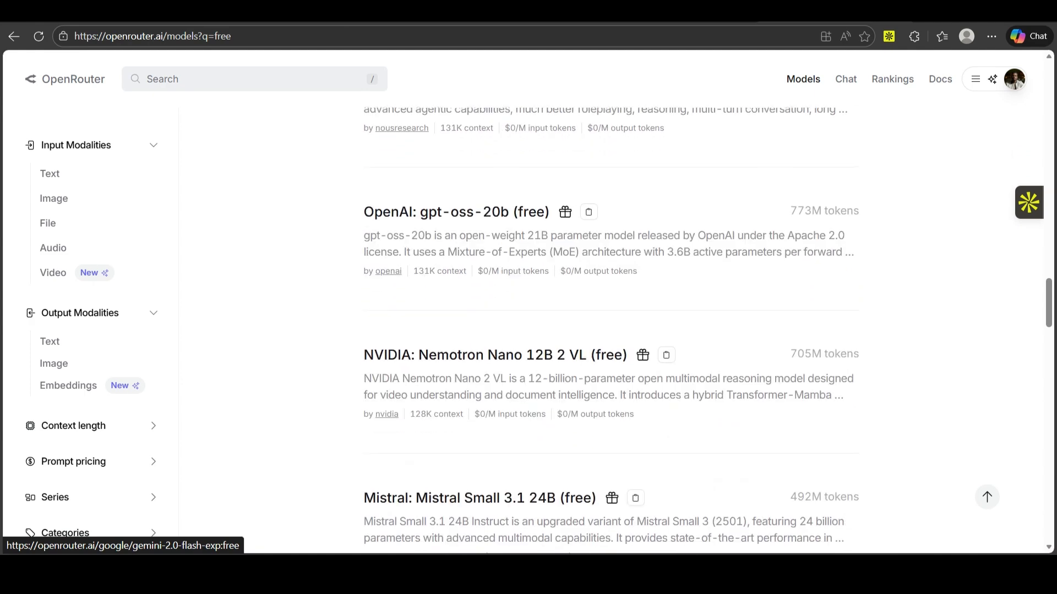
pyautogui.scroll(-3, 589, 252)
pyautogui.scroll(13, 589, 252)
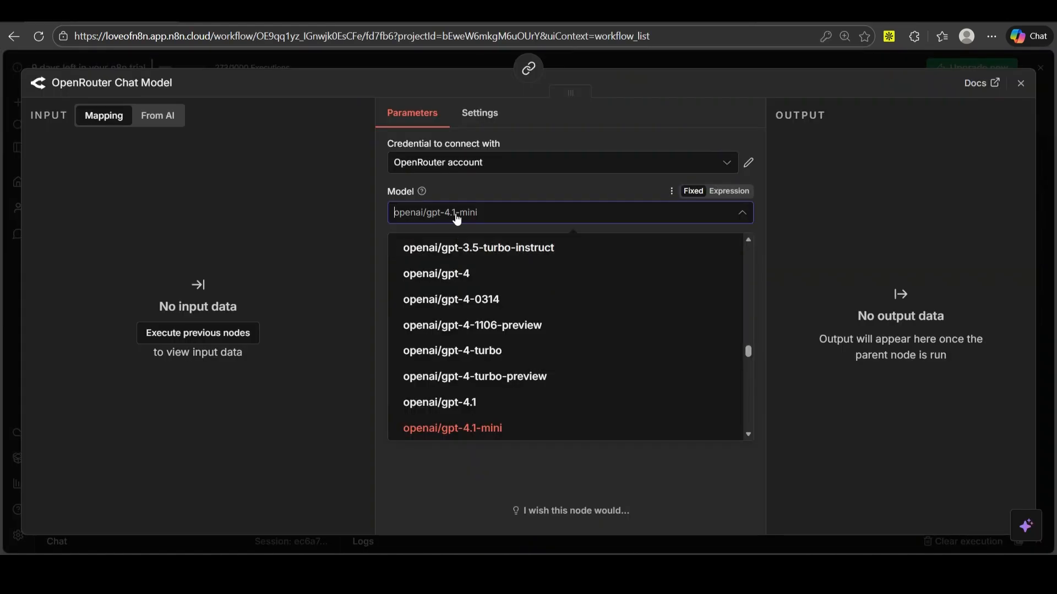
# Switch back to the n8n workflow and set the OpenRouter Chat Model node's model to google/gemini-2.0-flash-exp:free
pyautogui.click(456, 219)
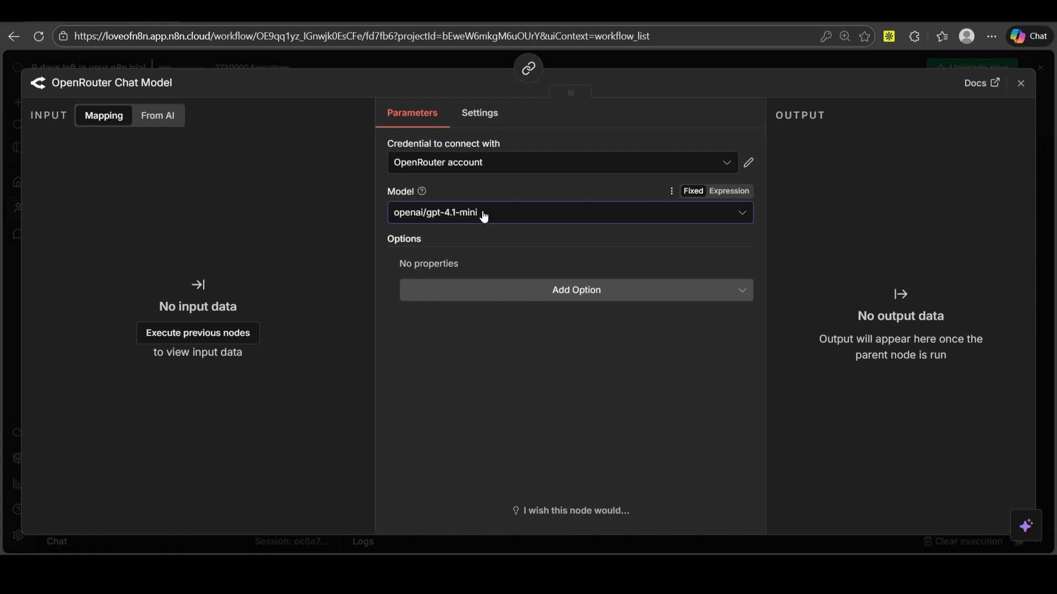
pyautogui.click(511, 212)
pyautogui.write('gemini')
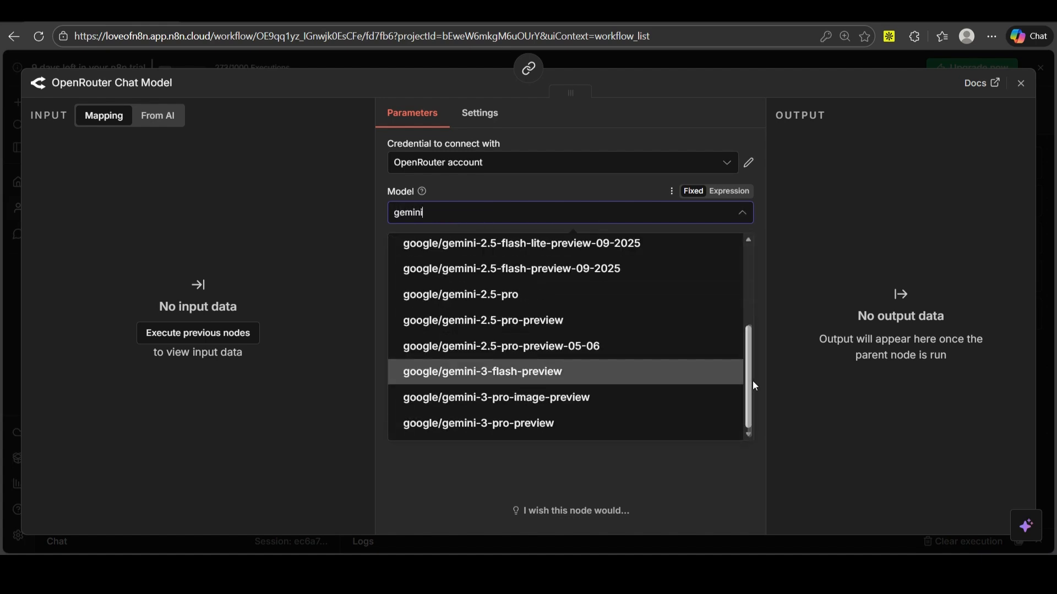
pyautogui.moveTo(746, 372); pyautogui.dragTo(752, 250)
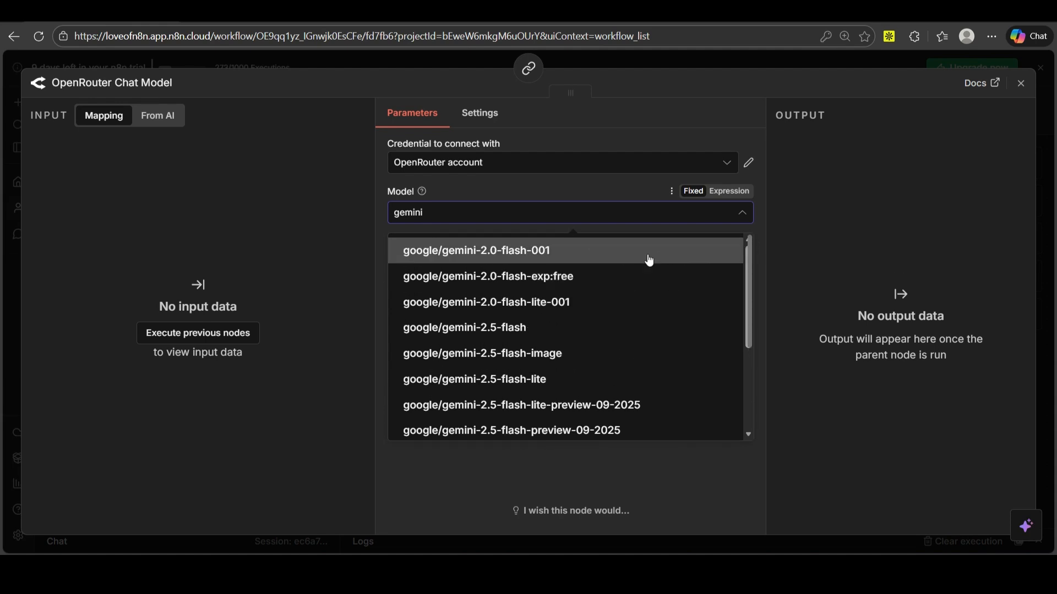
pyautogui.moveTo(750, 257); pyautogui.dragTo(764, 347)
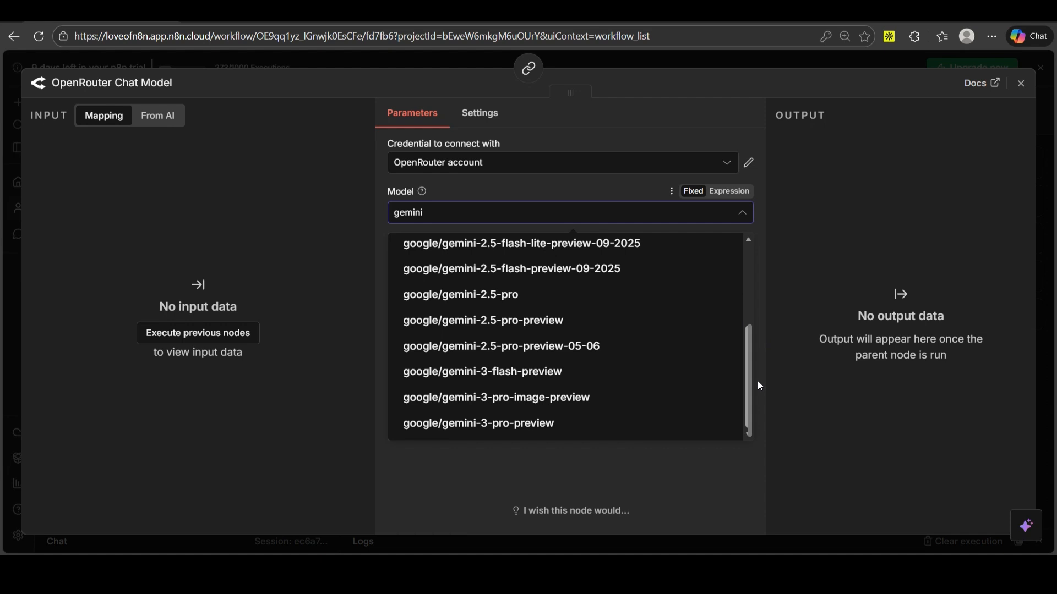
pyautogui.moveTo(760, 385); pyautogui.dragTo(738, 221)
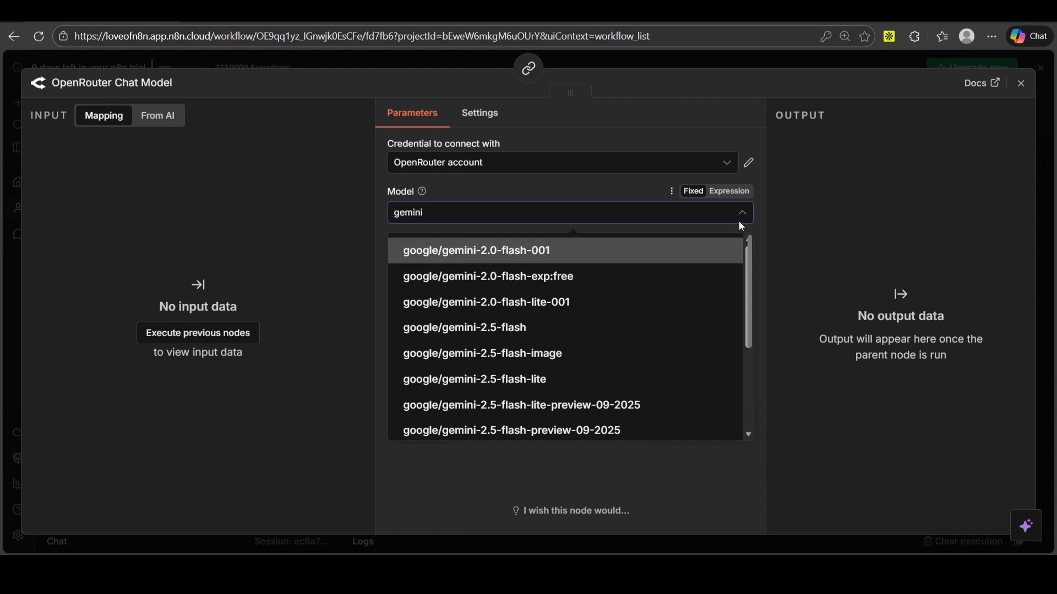
pyautogui.click(582, 282)
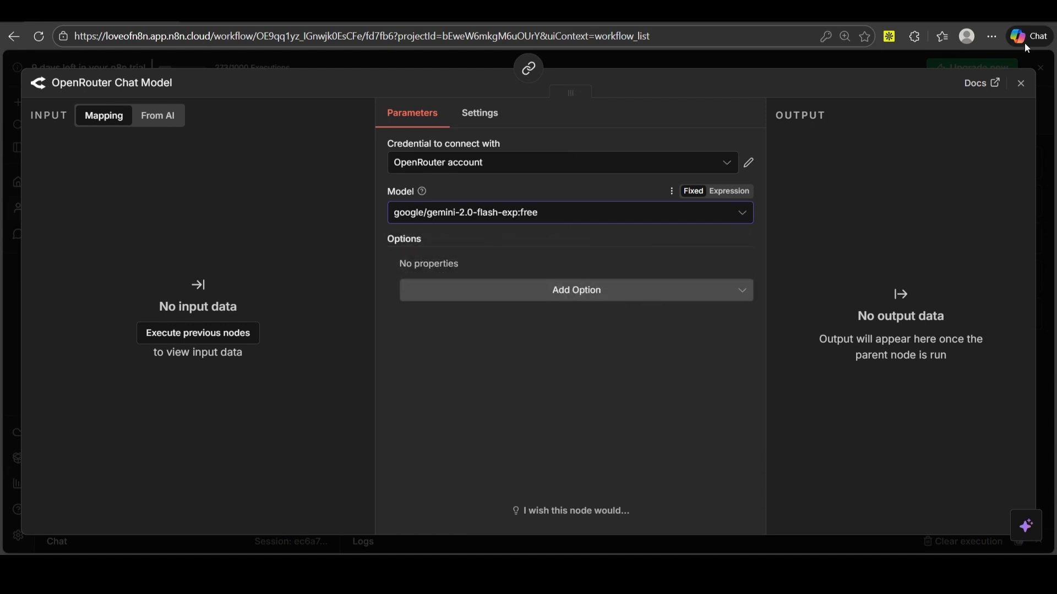
pyautogui.press('Escape')
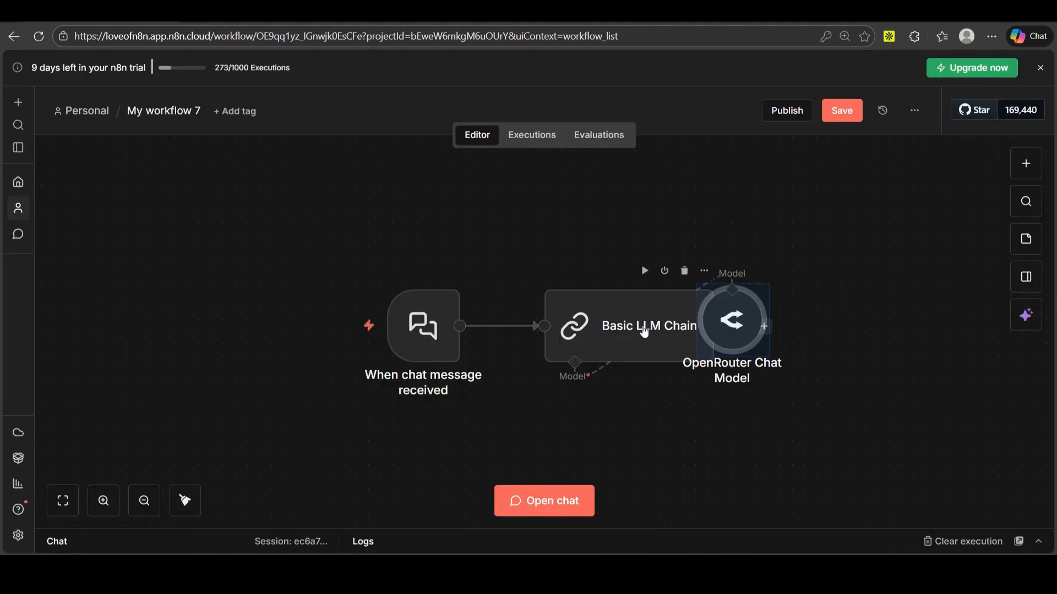
# Rearrange the canvas so the OpenRouter Chat Model node sits directly below the Basic LLM Chain node
pyautogui.moveTo(645, 330); pyautogui.dragTo(638, 229)
pyautogui.moveTo(709, 338); pyautogui.dragTo(551, 422)
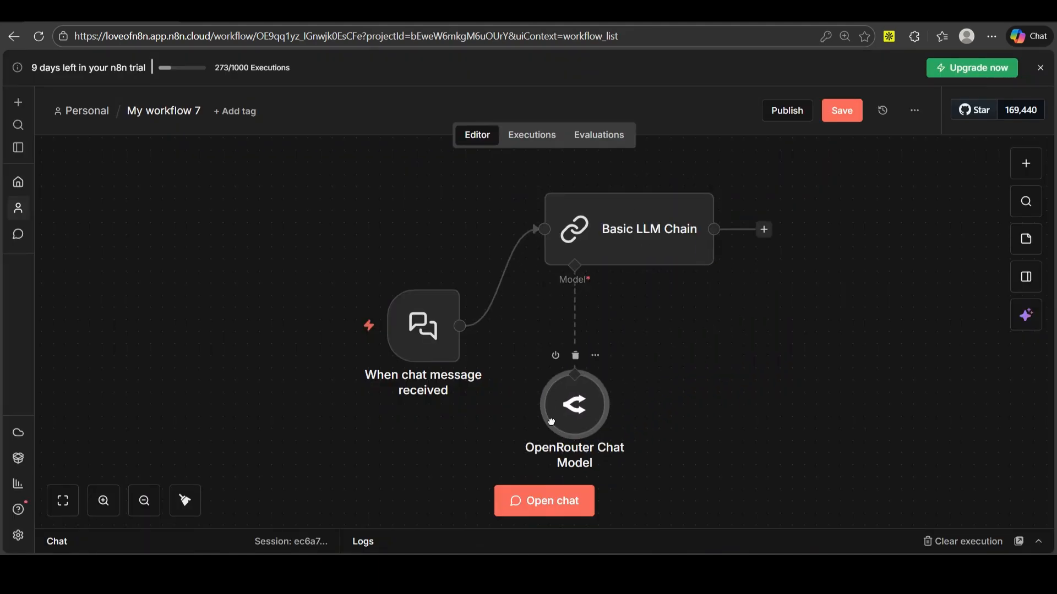
# Set the Basic LLM Chain's prompt source to Define below and enter the prompt "Hey how are you"
pyautogui.click(633, 243)
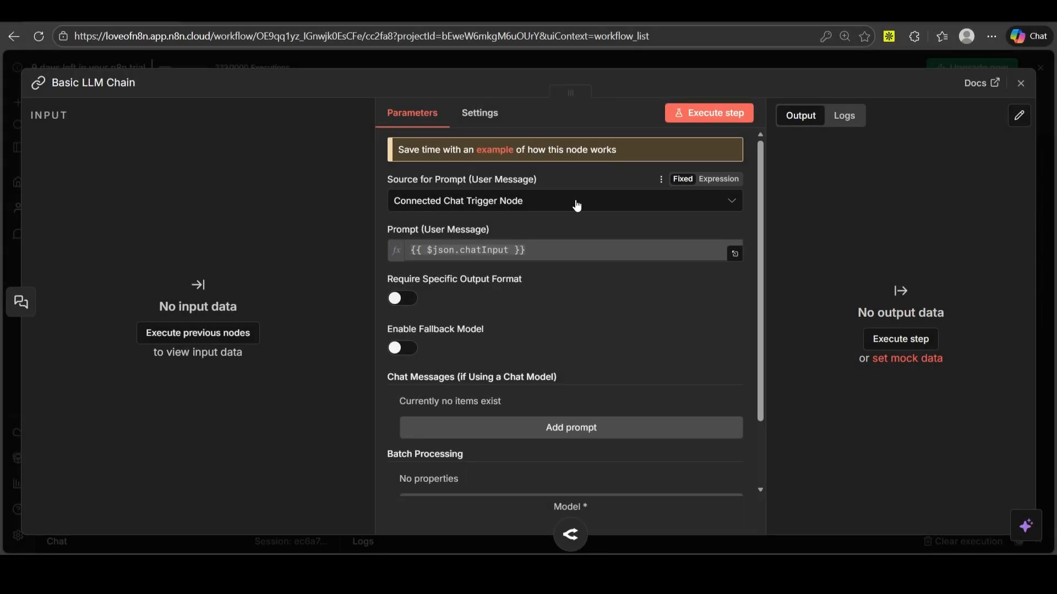
pyautogui.click(576, 205)
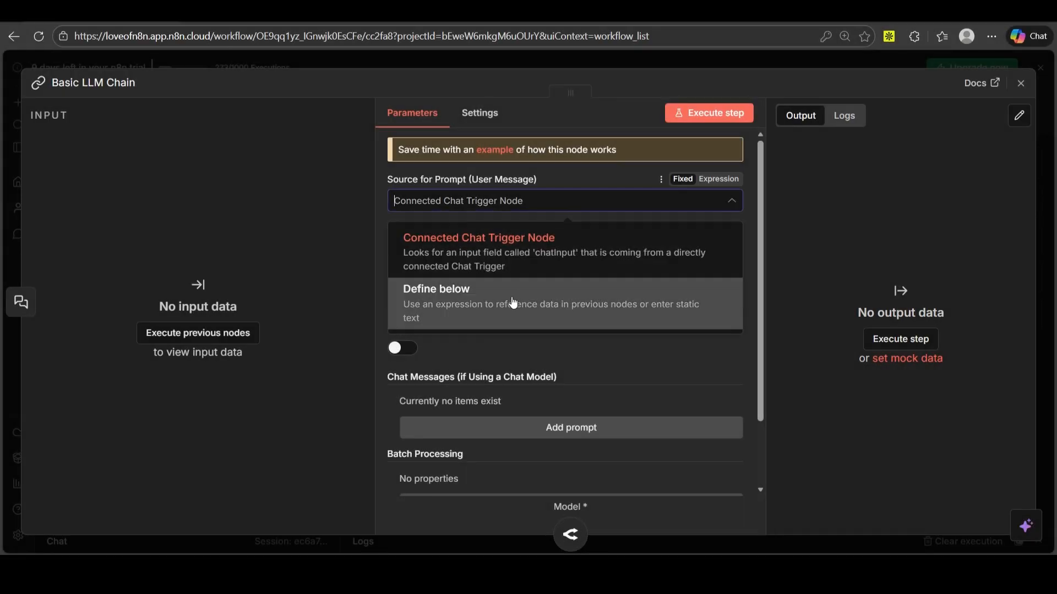
pyautogui.click(501, 304)
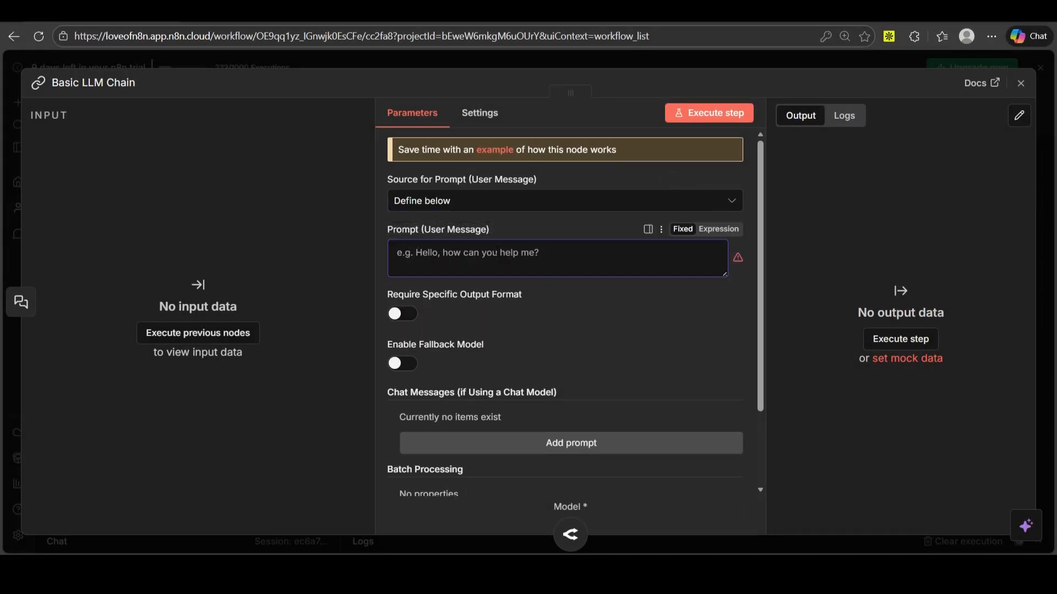
pyautogui.write('HEY,HOW')
pyautogui.press('BackSpace')
pyautogui.press('BackSpace')
pyautogui.press('BackSpace')
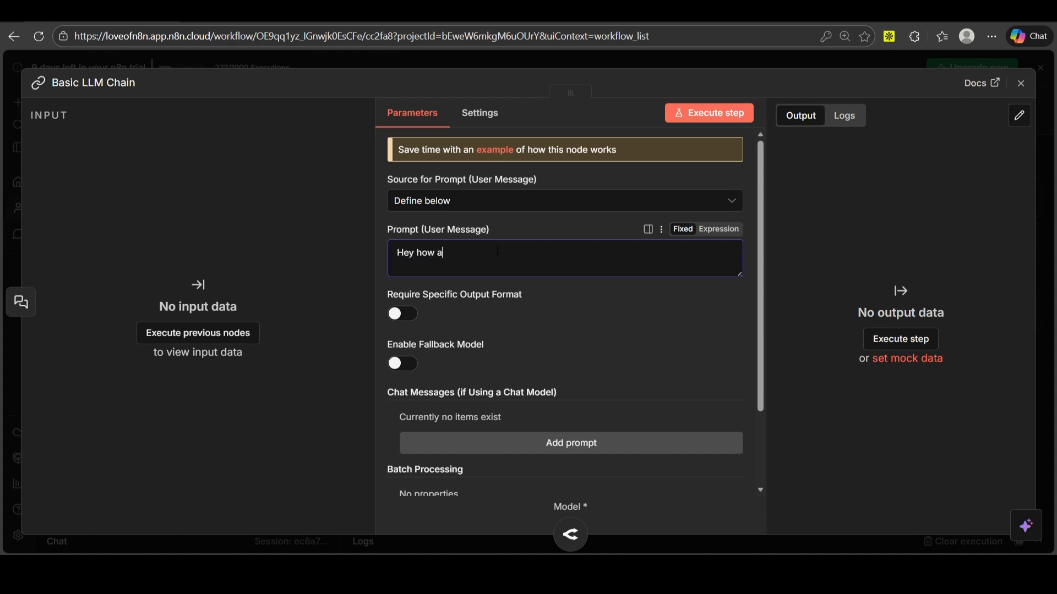
pyautogui.write('you')
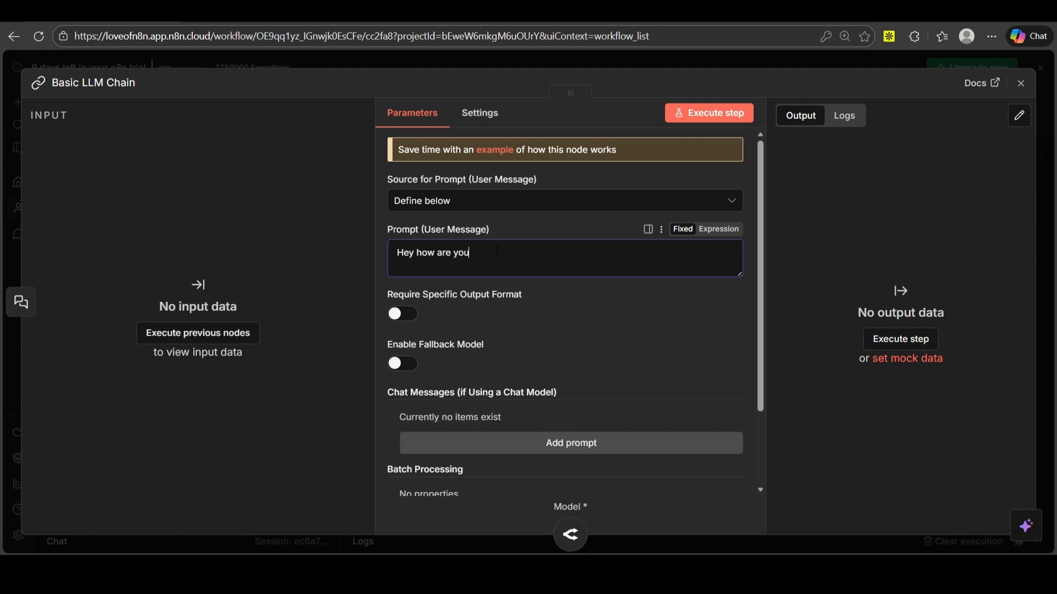
# Try to execute the Basic LLM Chain step, then close the chat area and recheck the node's parameters
pyautogui.click(682, 106)
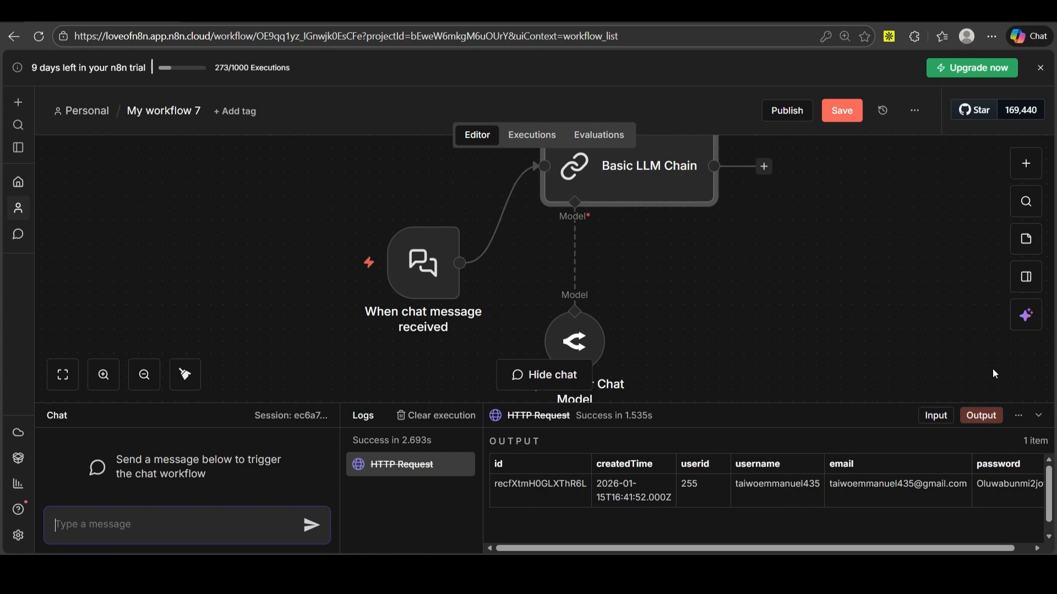
pyautogui.click(1038, 415)
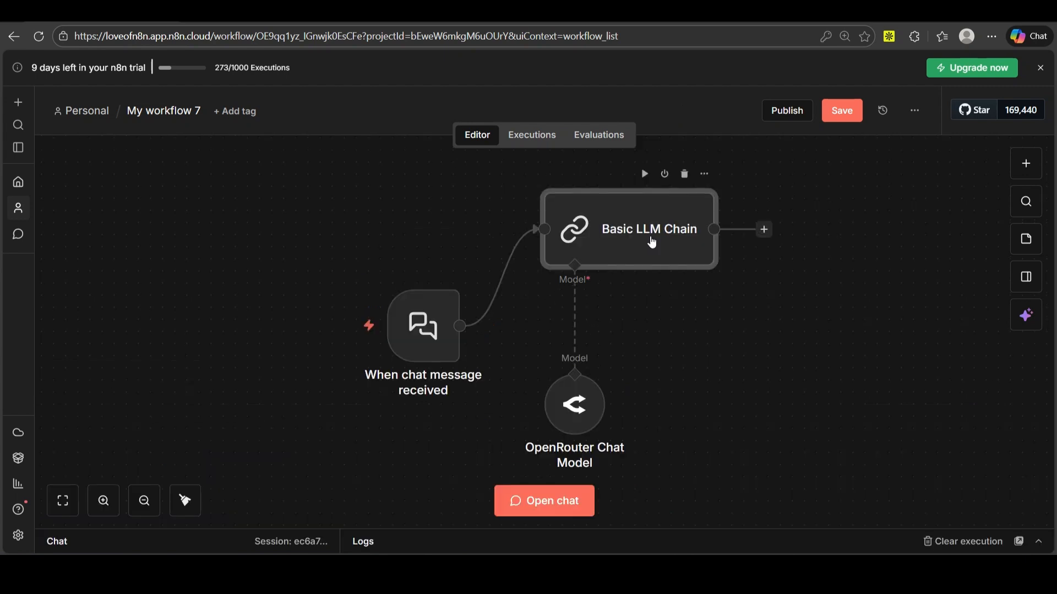
pyautogui.doubleClick(651, 242)
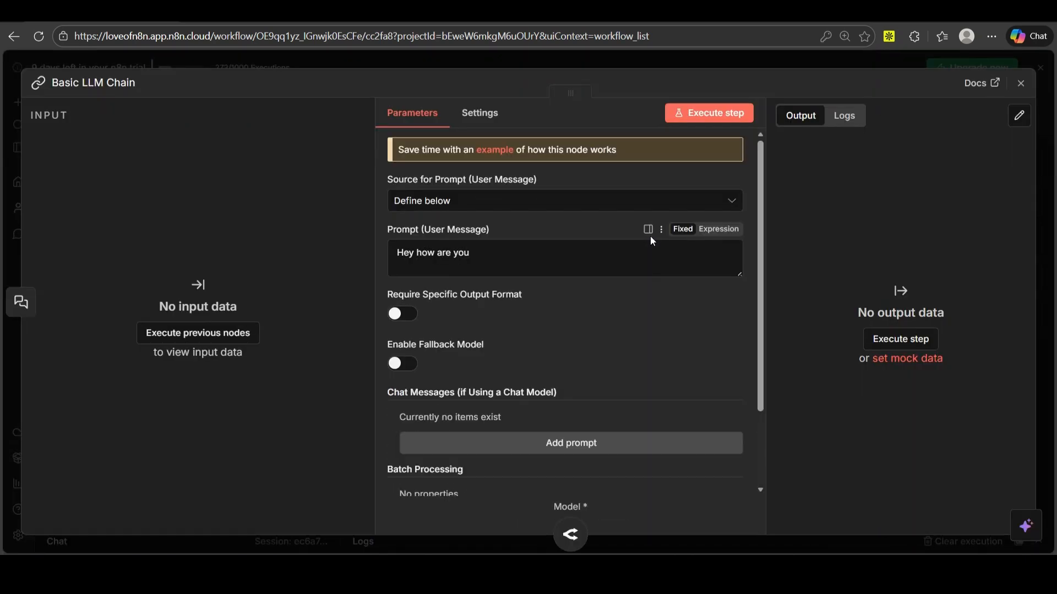
pyautogui.click(1020, 88)
# Replace the chat message trigger with a manual trigger connected to the Basic LLM Chain's input
pyautogui.click(427, 274)
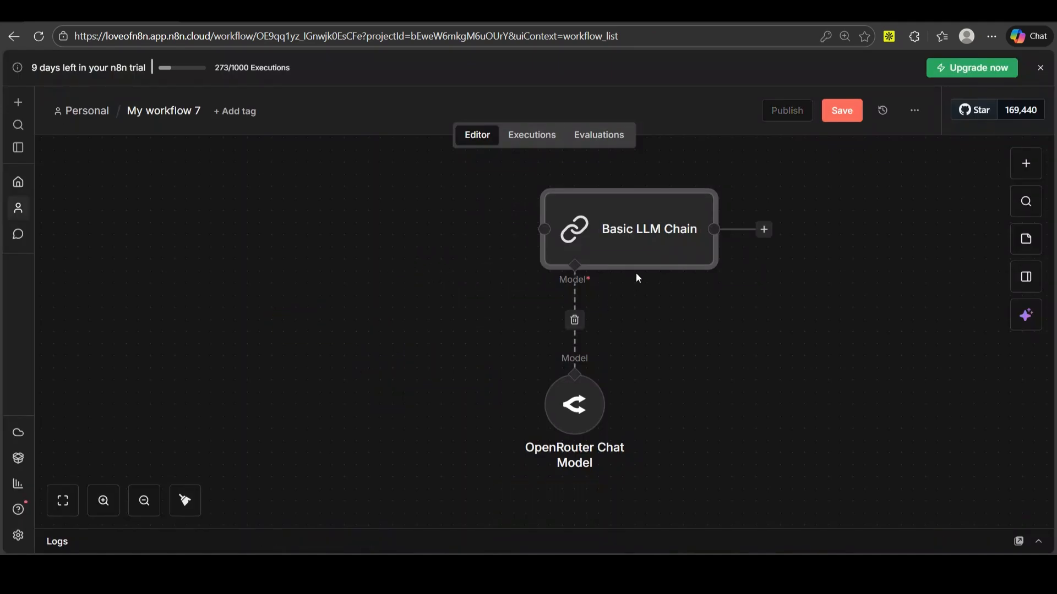
pyautogui.doubleClick(638, 228)
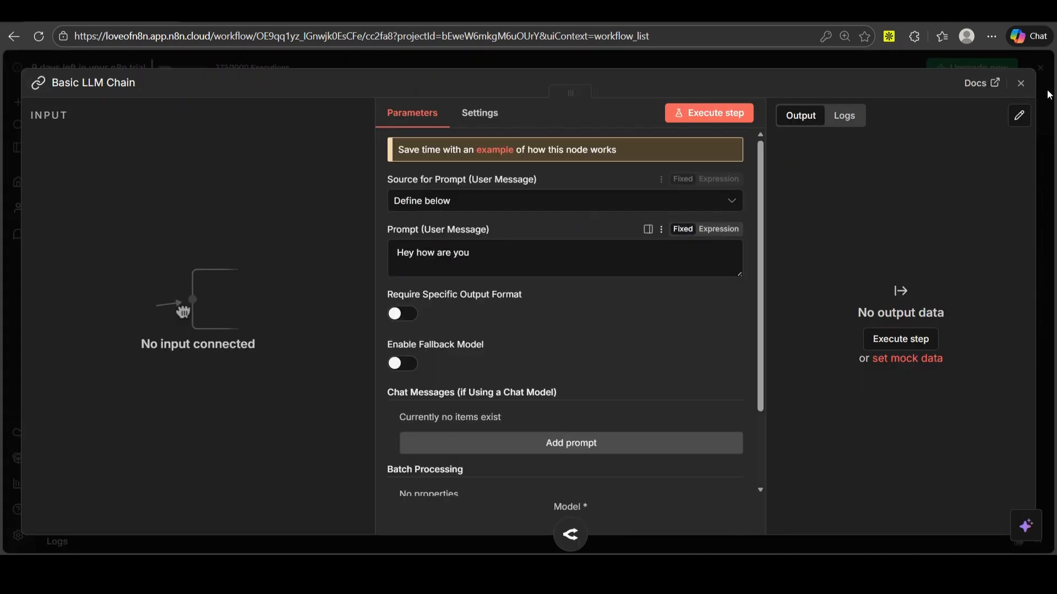
pyautogui.click(1021, 83)
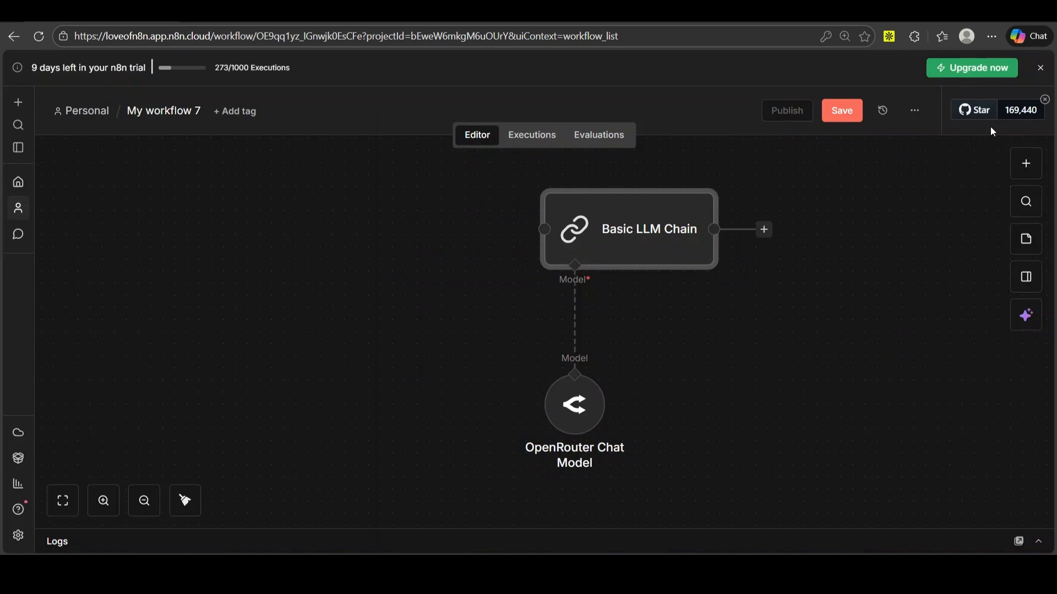
pyautogui.click(1017, 168)
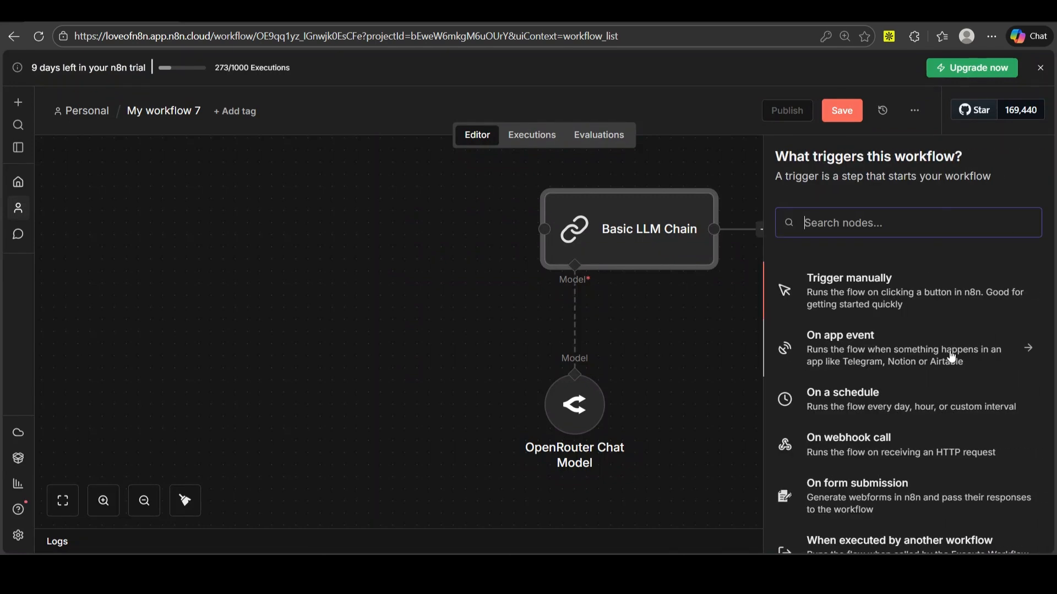
pyautogui.click(882, 304)
pyautogui.moveTo(857, 217); pyautogui.dragTo(369, 237)
pyautogui.moveTo(449, 252); pyautogui.dragTo(552, 230)
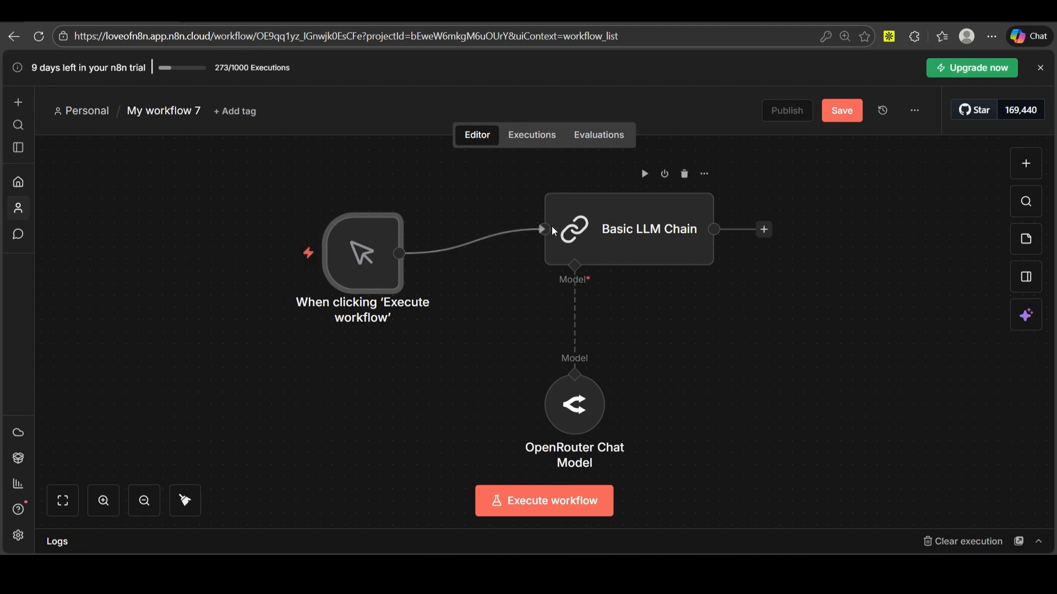
# Execute the workflow and review the results in the Basic LLM Chain and OpenRouter Chat Model nodes
pyautogui.click(545, 512)
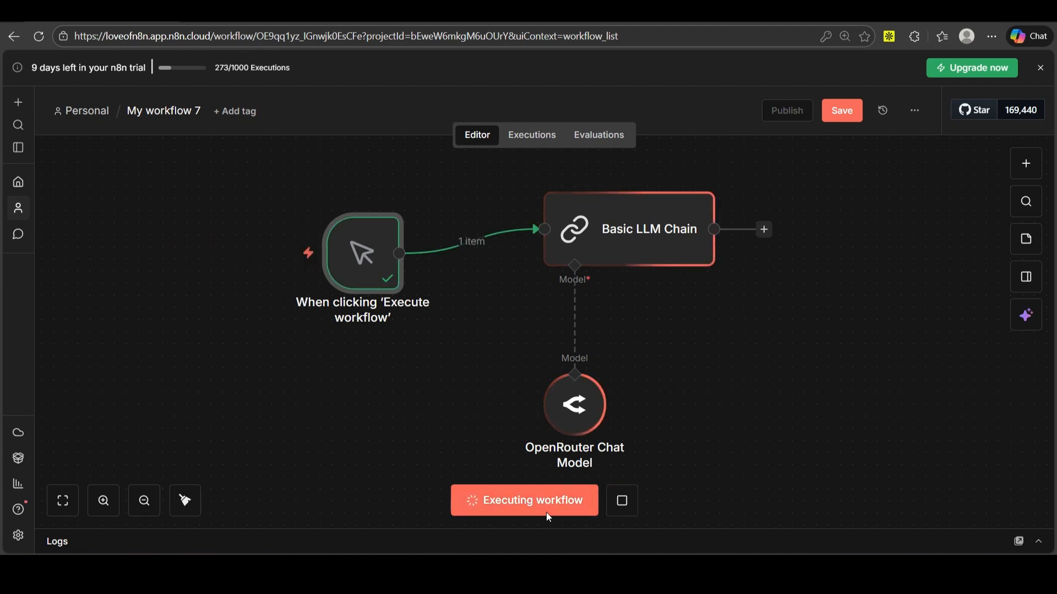
pyautogui.click(664, 231)
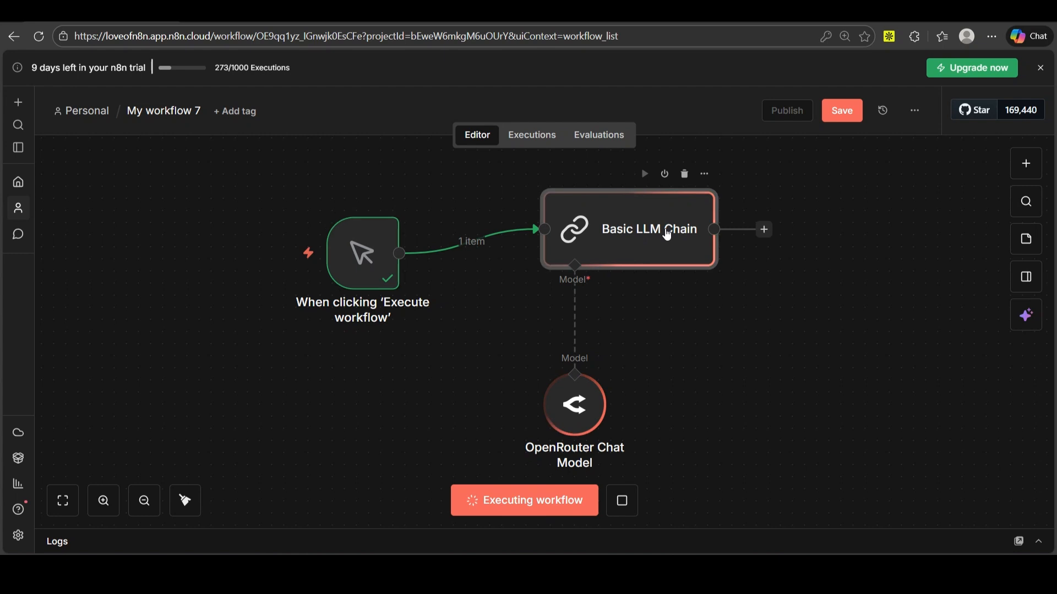
pyautogui.doubleClick(667, 234)
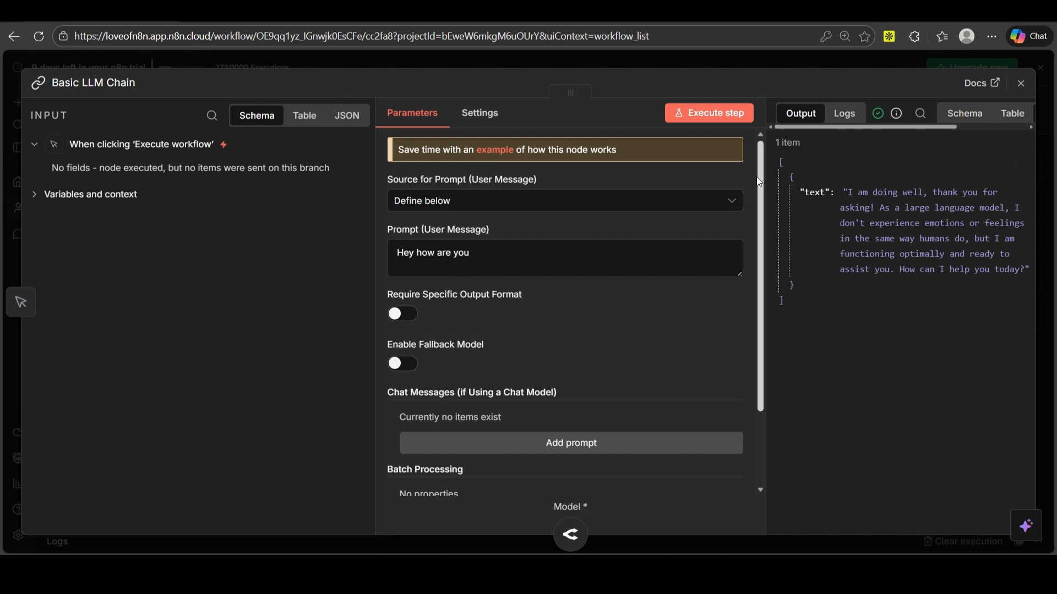
pyautogui.click(1022, 87)
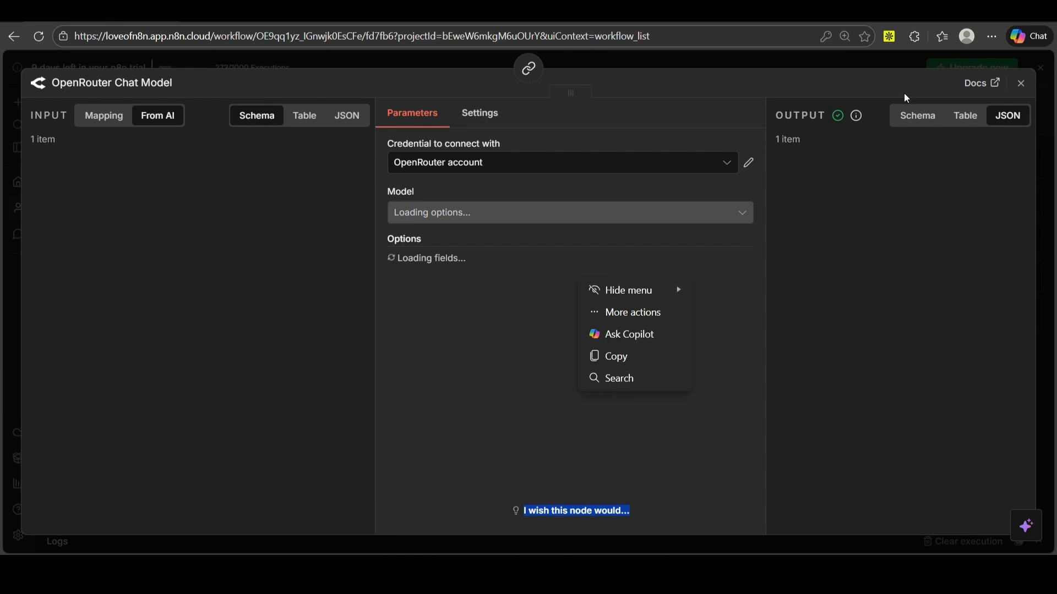
pyautogui.click(1021, 85)
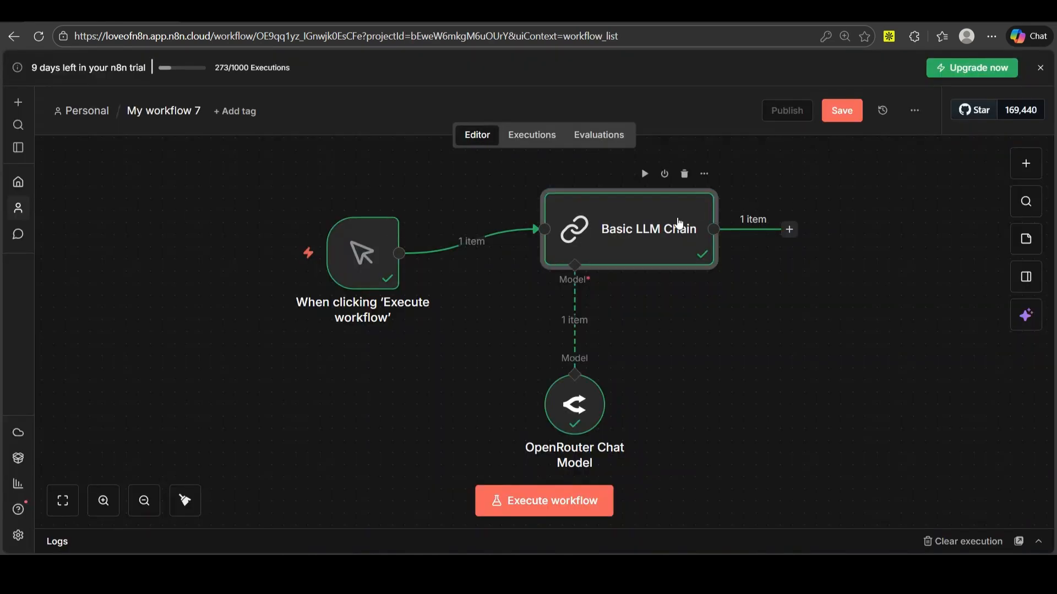
# Change the Basic LLM Chain's prompt to "Tell me more about n8n" and execute the step twice
pyautogui.doubleClick(565, 228)
pyautogui.click(532, 272)
pyautogui.hotkey('ctrl', 'a')
pyautogui.write('T')
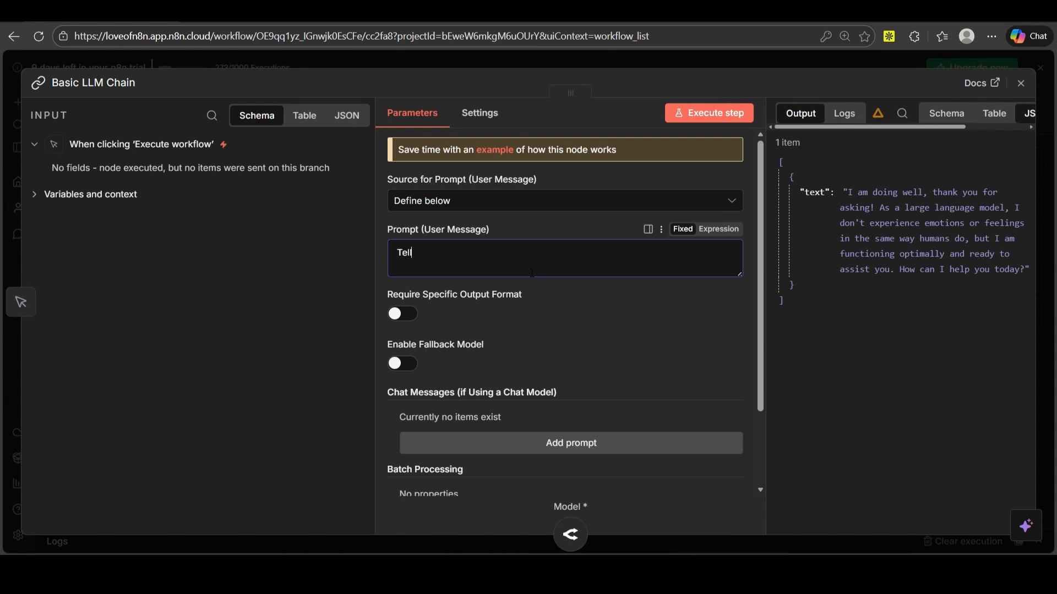
pyautogui.write('ell me more about n8n')
pyautogui.click(728, 112)
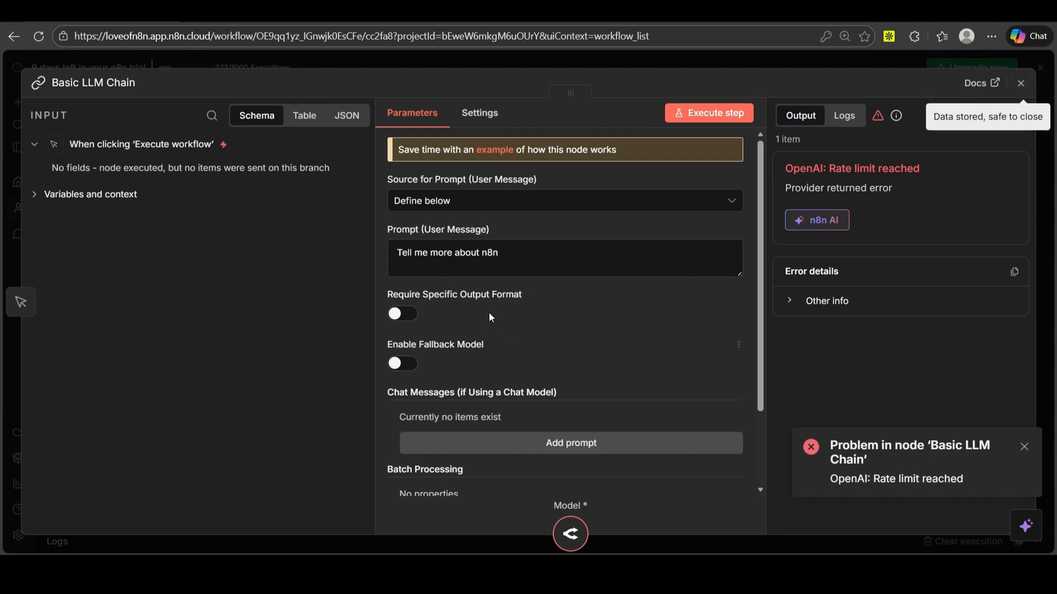
pyautogui.click(710, 113)
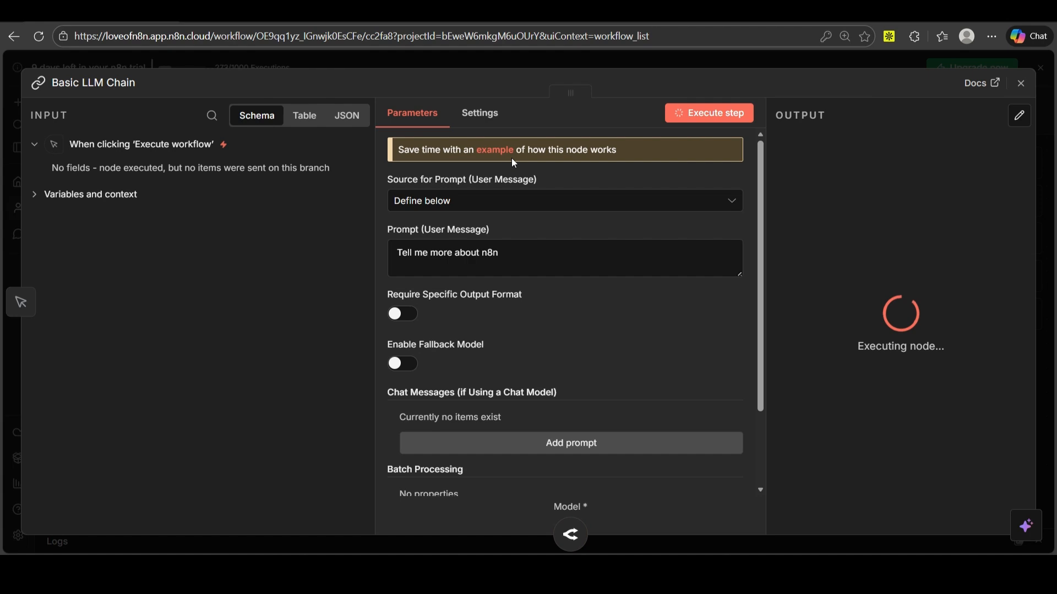
# Execute the Basic LLM Chain step again, then open the model choices in the OpenRouter Chat Model node
pyautogui.click(727, 117)
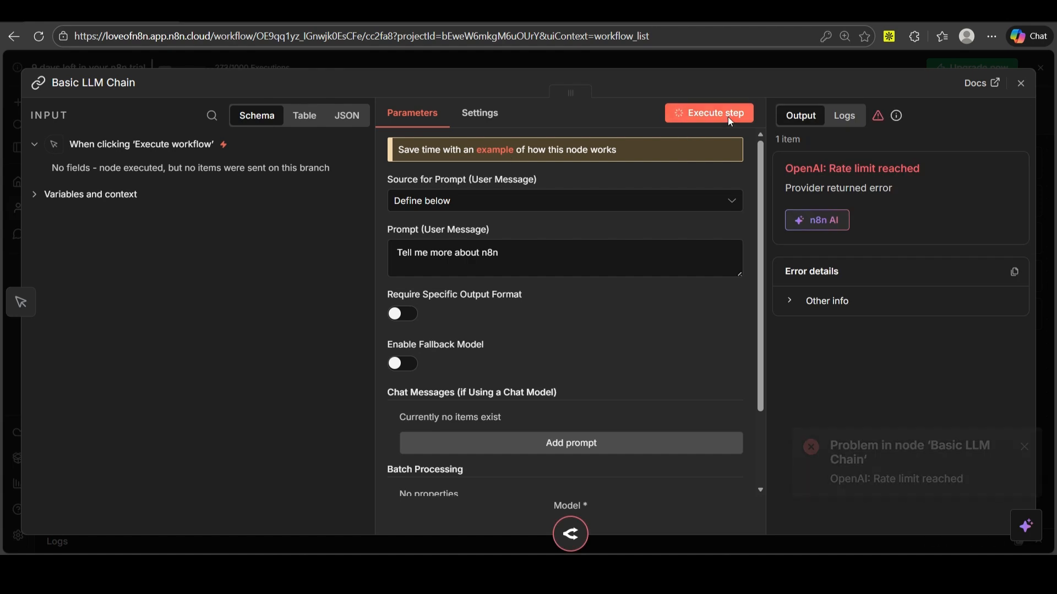
pyautogui.click(1021, 84)
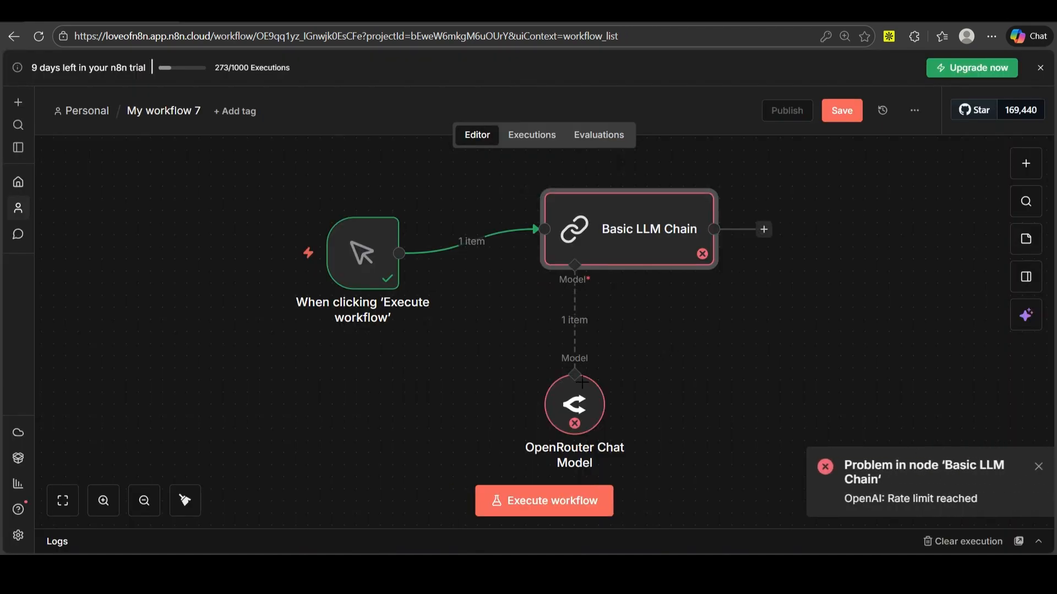
pyautogui.doubleClick(584, 394)
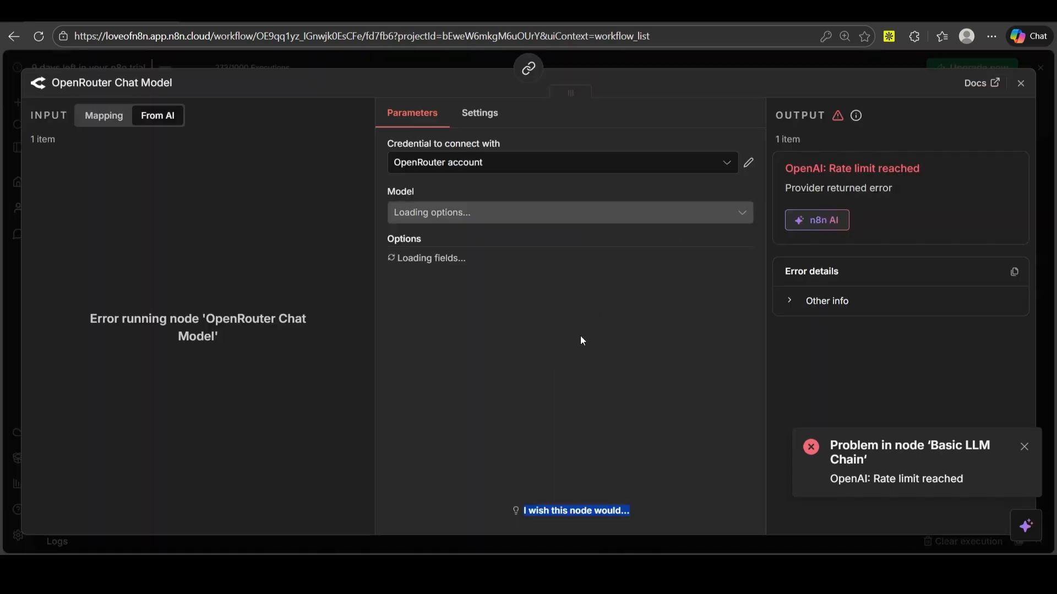
pyautogui.click(612, 212)
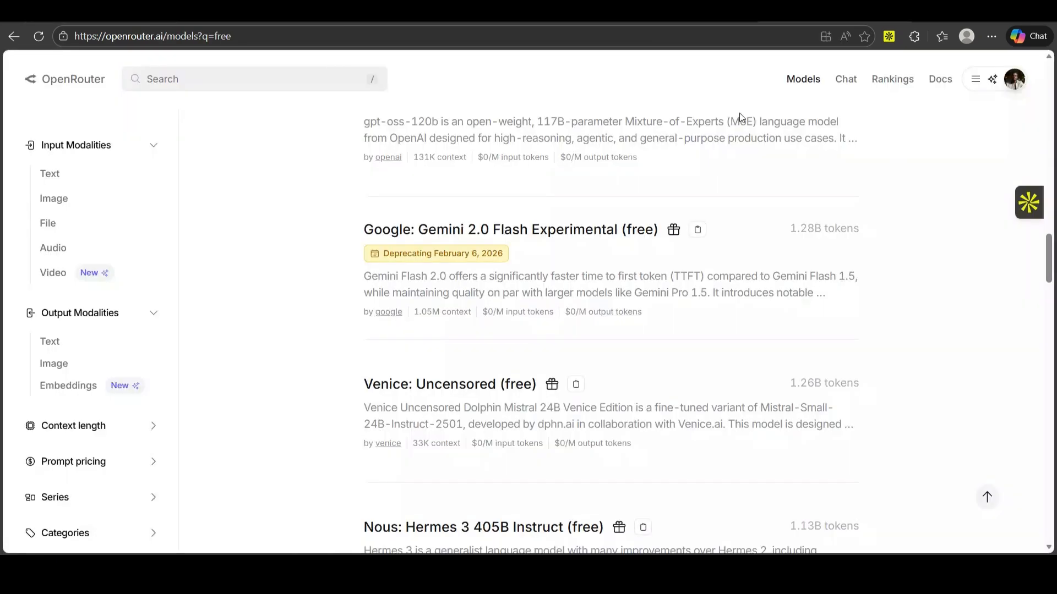
# Switch to OpenRouter's models page and look through the free models for an alternative to Gemini 2.0 Flash
pyautogui.scroll(-6, 611, 330)
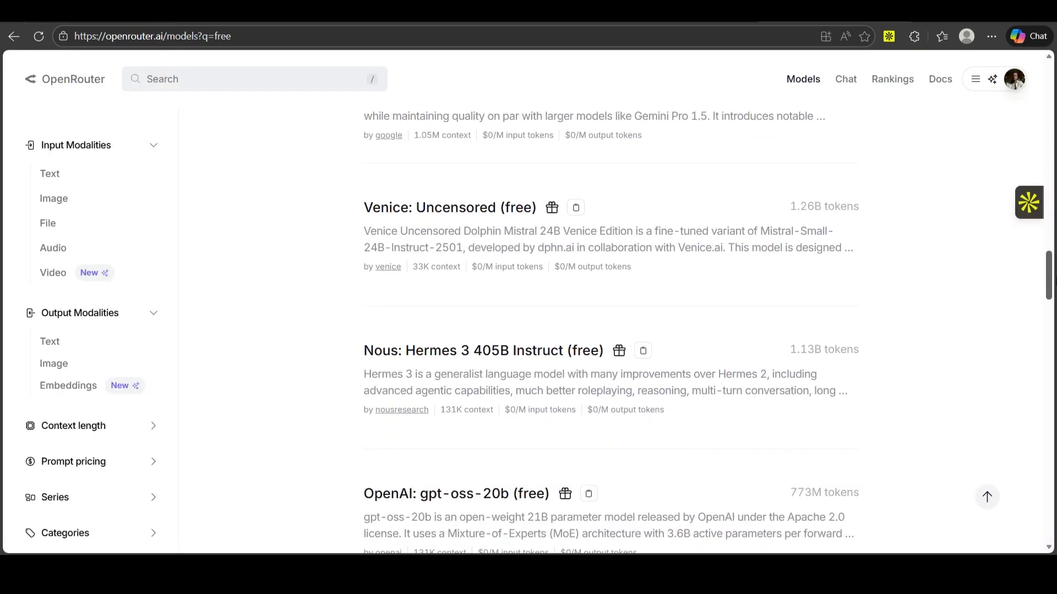
pyautogui.scroll(-1, 611, 331)
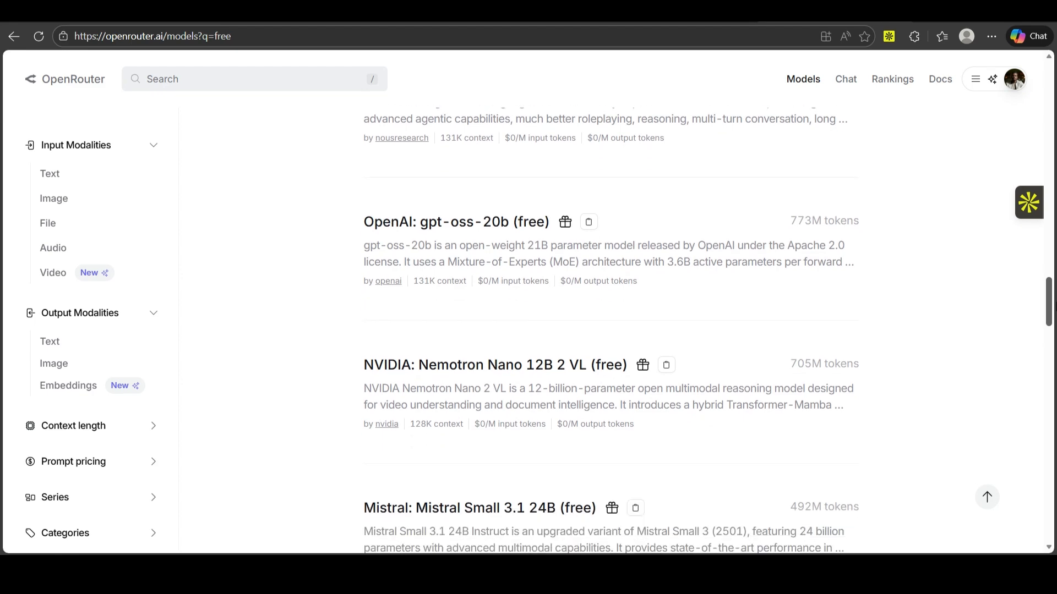
pyautogui.scroll(-8, 611, 330)
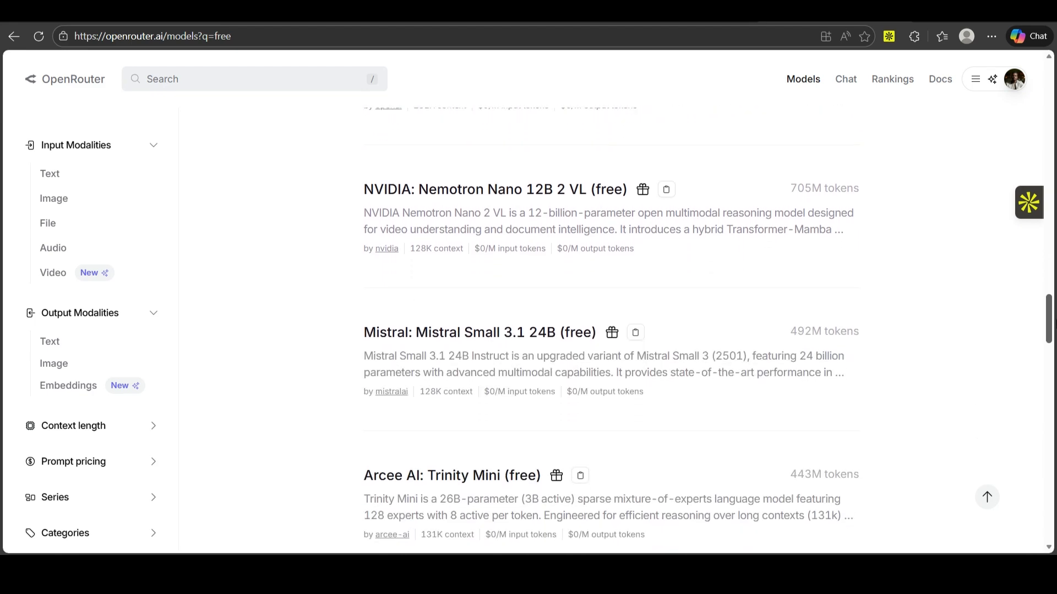
pyautogui.scroll(-11, 611, 330)
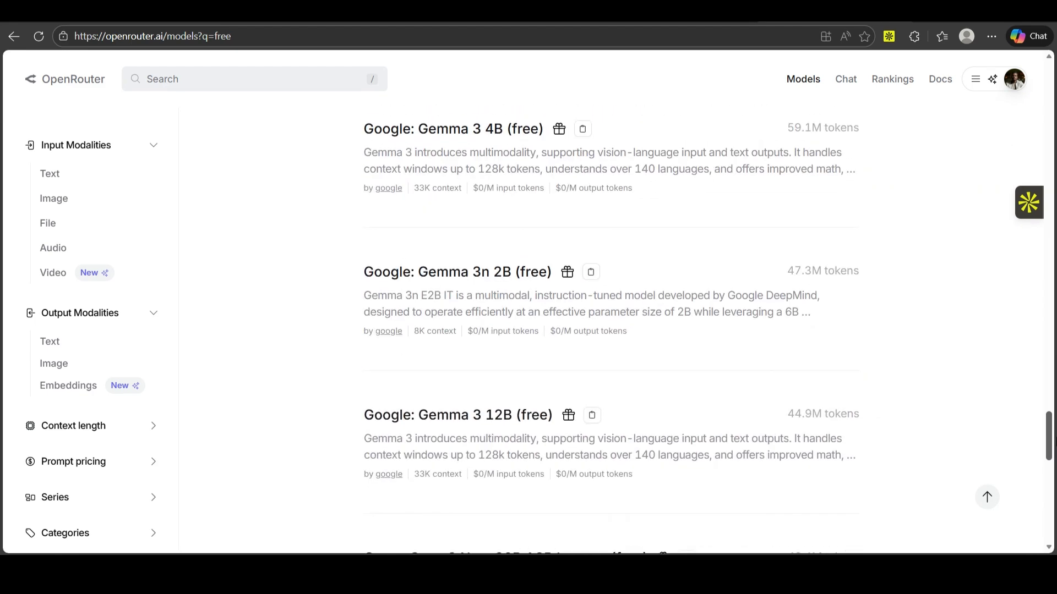
pyautogui.scroll(9, 611, 330)
pyautogui.scroll(10, 611, 330)
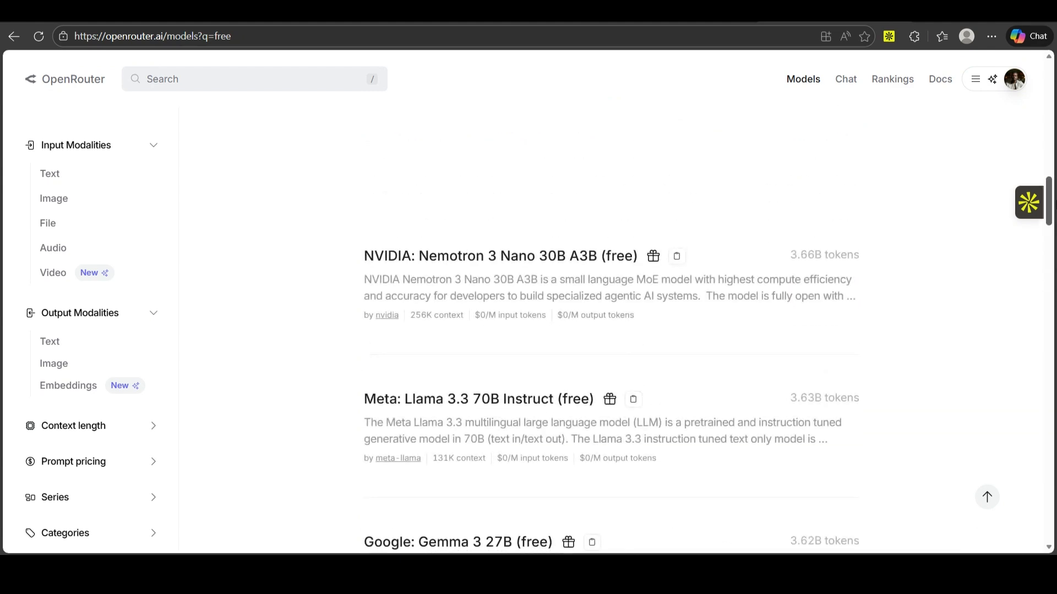
pyautogui.scroll(-3, 610, 330)
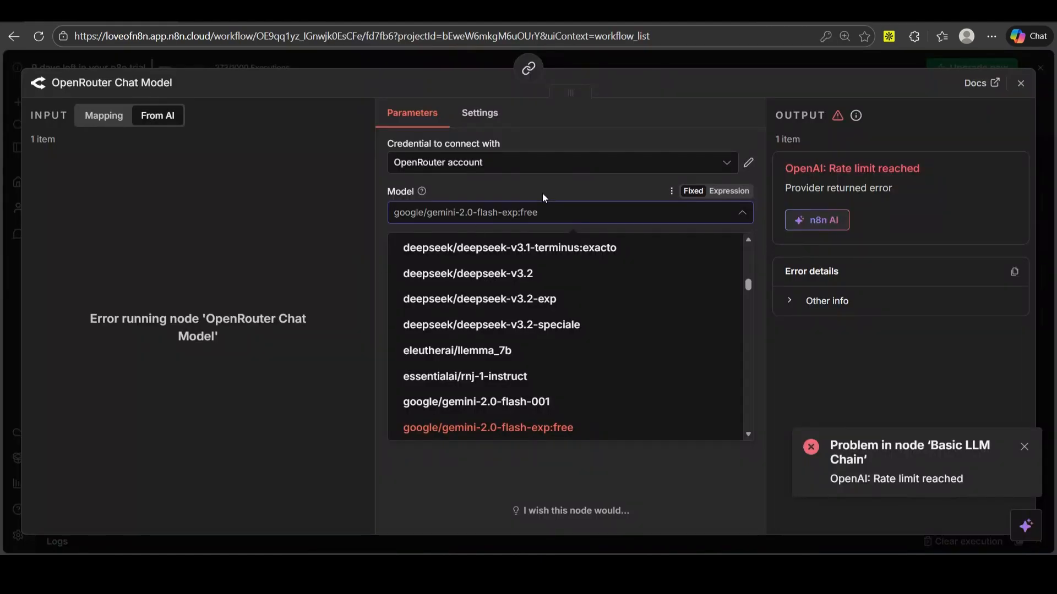
# Back in n8n, filter the OpenRouter Chat Model's choices by "free", select nvidia/nemotron-3-nano-30b-a3b:free and close the node
pyautogui.write('f')
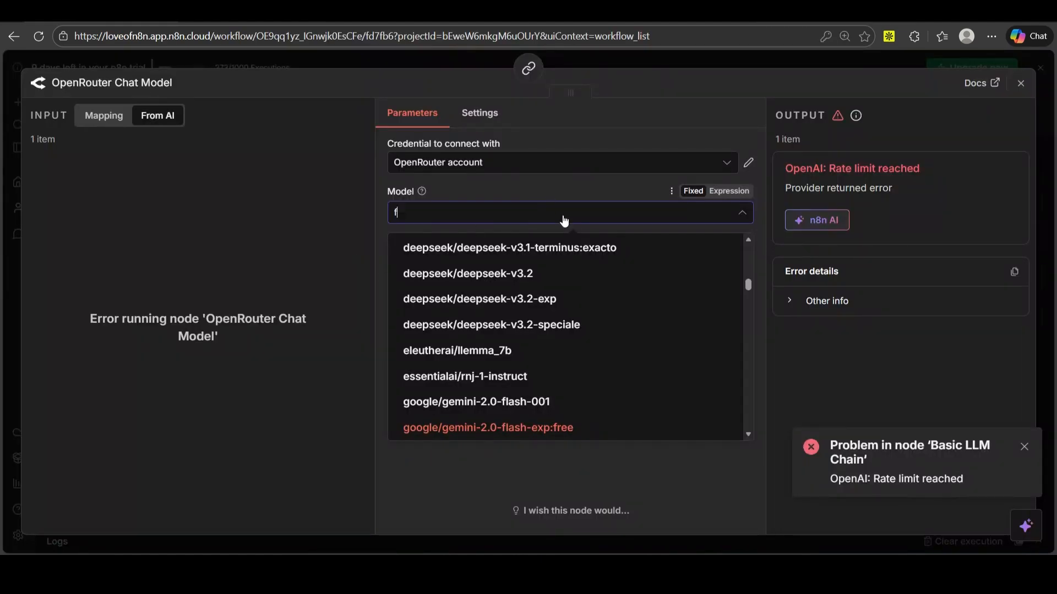
pyautogui.write('ree')
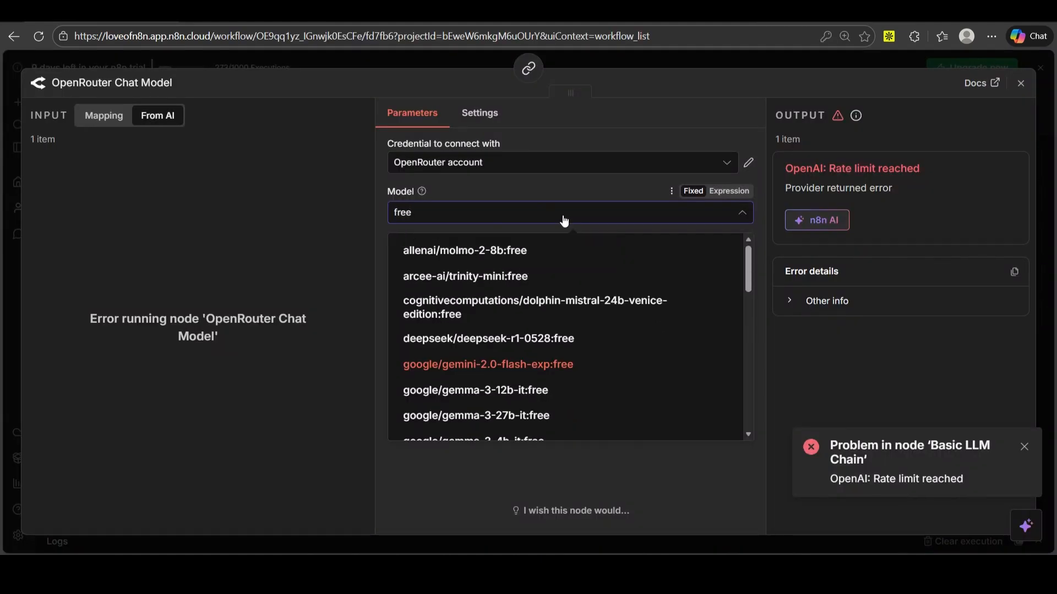
pyautogui.moveTo(751, 267); pyautogui.dragTo(757, 356)
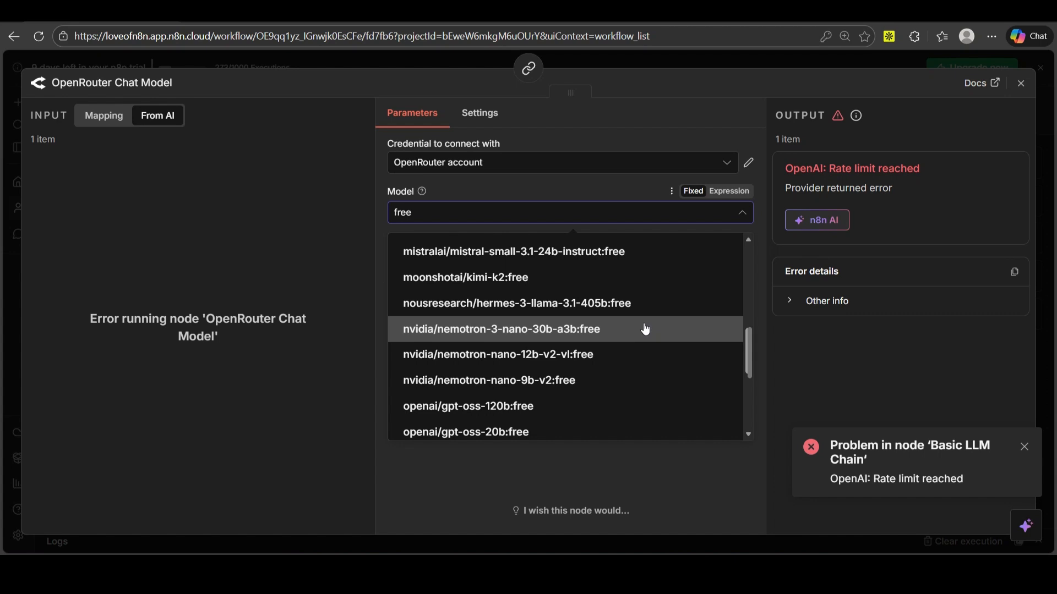
pyautogui.click(644, 329)
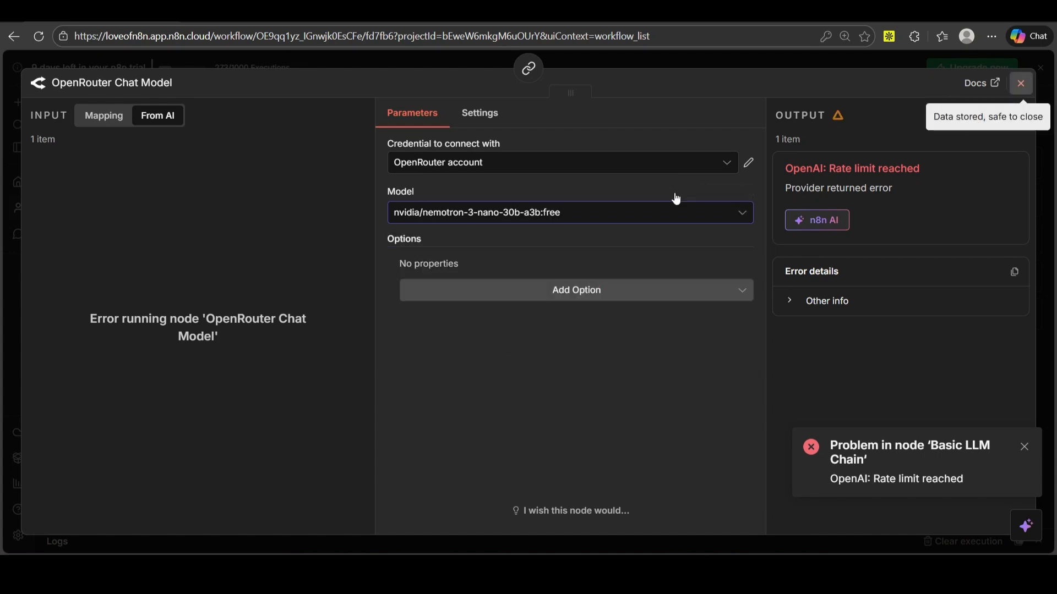
pyautogui.click(1021, 82)
# Reopen the Basic LLM Chain node and execute its step with the newly selected model
pyautogui.click(622, 223)
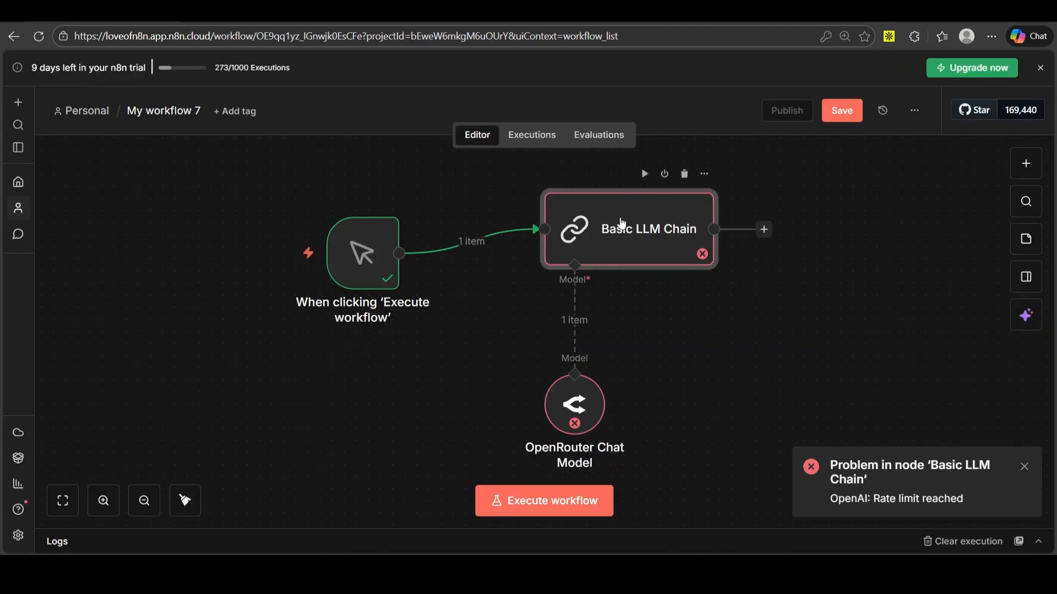
pyautogui.doubleClick(620, 223)
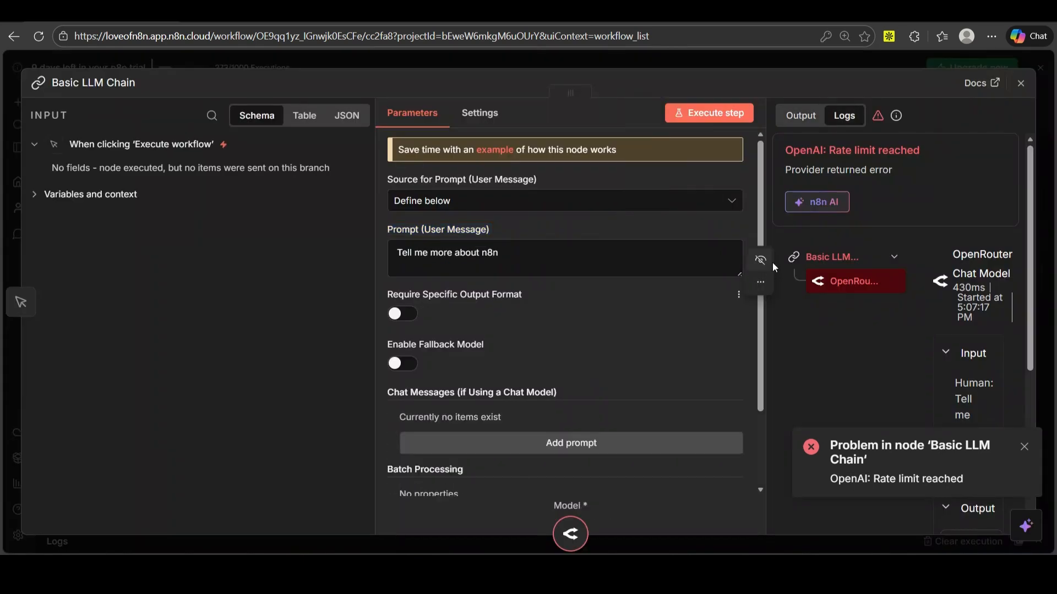
pyautogui.click(715, 119)
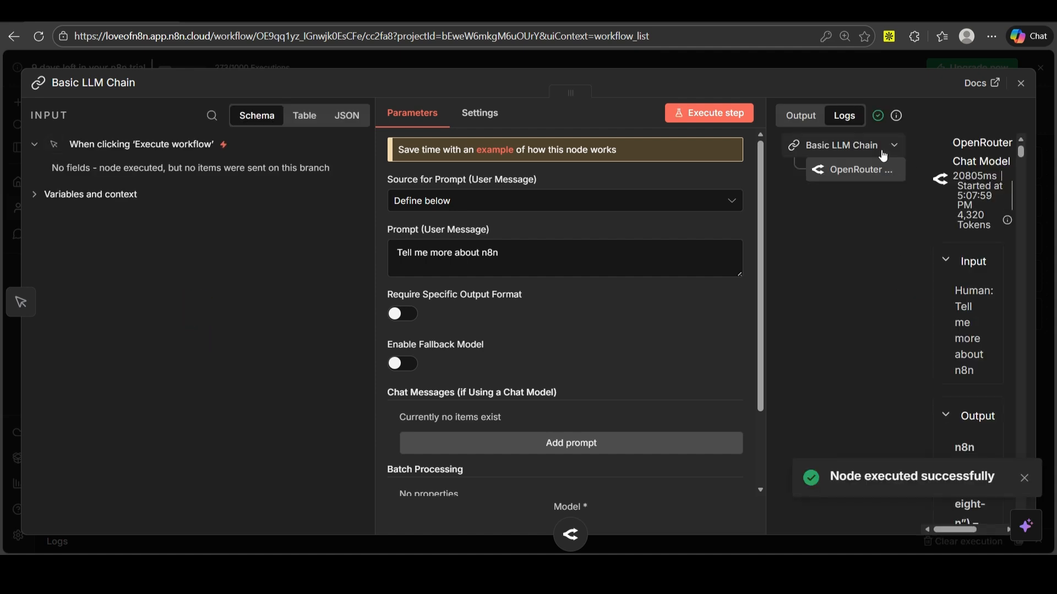
# Examine the Basic LLM Chain's generated n8n answer in the JSON and Table output views
pyautogui.click(801, 115)
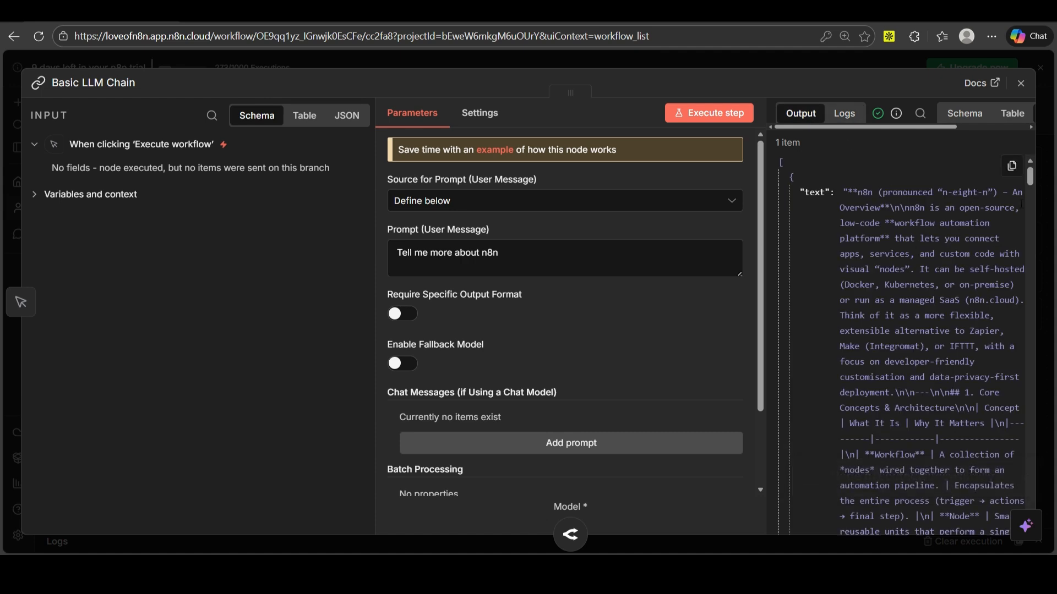
pyautogui.moveTo(1030, 178); pyautogui.dragTo(1031, 186)
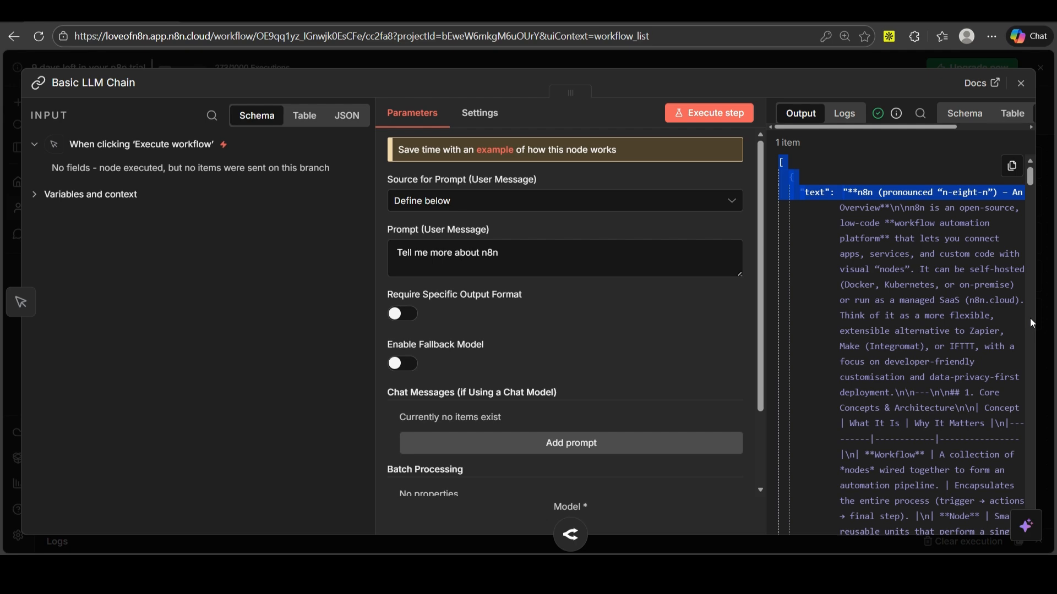
pyautogui.scroll(-10, 1032, 318)
pyautogui.scroll(-10, 1031, 321)
pyautogui.scroll(-10, 1031, 280)
pyautogui.scroll(-1, 1036, 291)
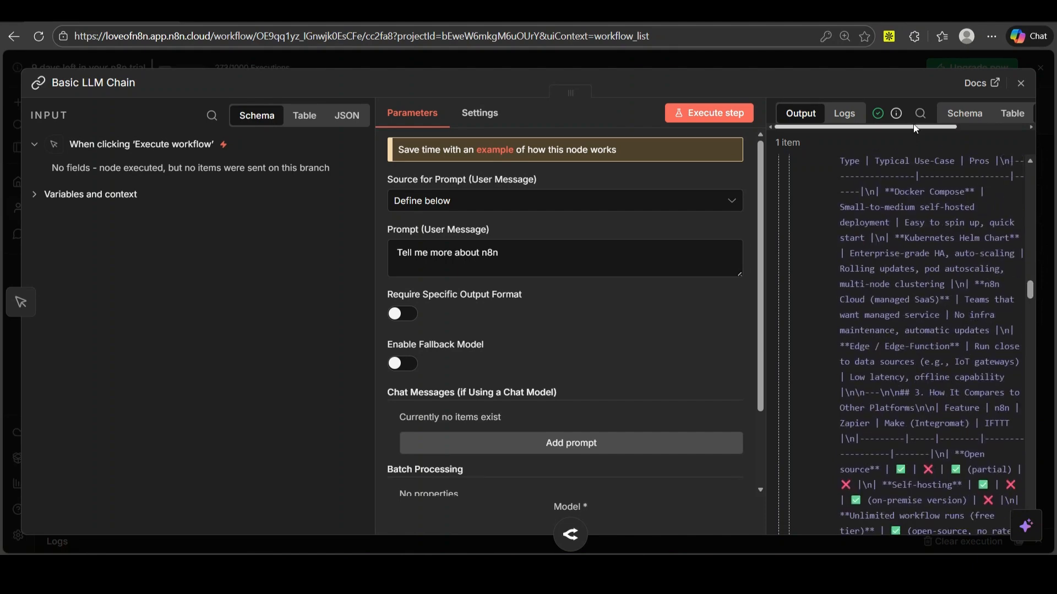
pyautogui.moveTo(915, 126); pyautogui.dragTo(981, 130)
pyautogui.click(925, 113)
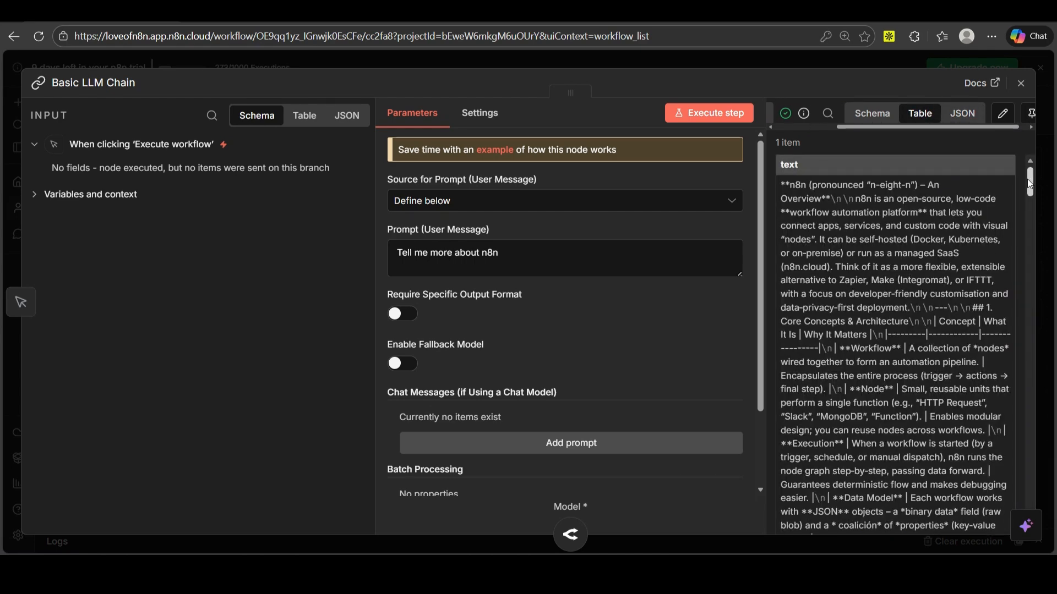
pyautogui.moveTo(1032, 183); pyautogui.dragTo(1033, 428)
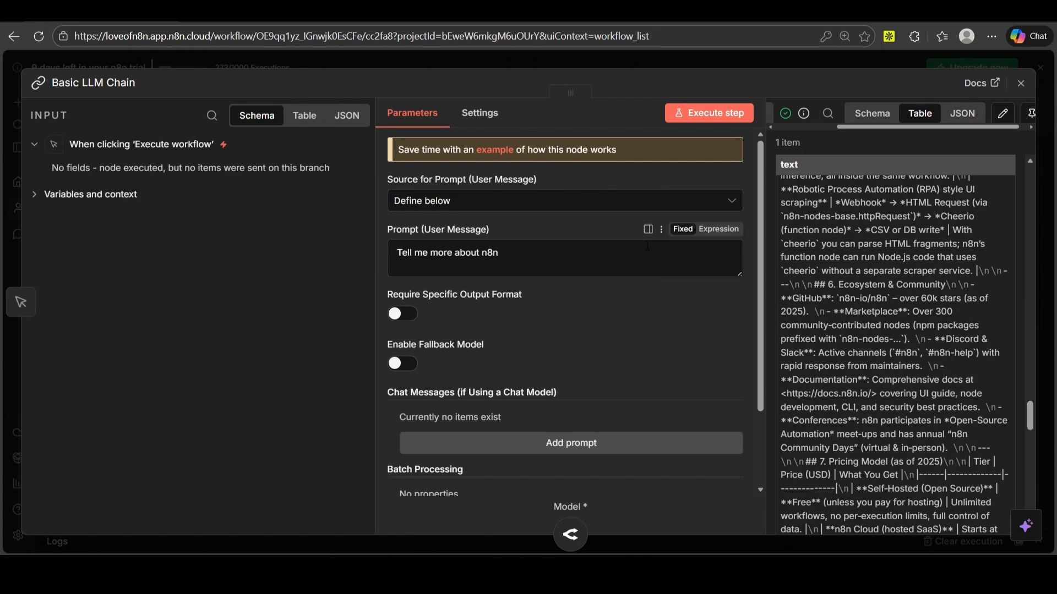
# Replace the Basic LLM Chain's prompt with "Tell me more about Artificial Intelligence" and execute the step
pyautogui.click(542, 263)
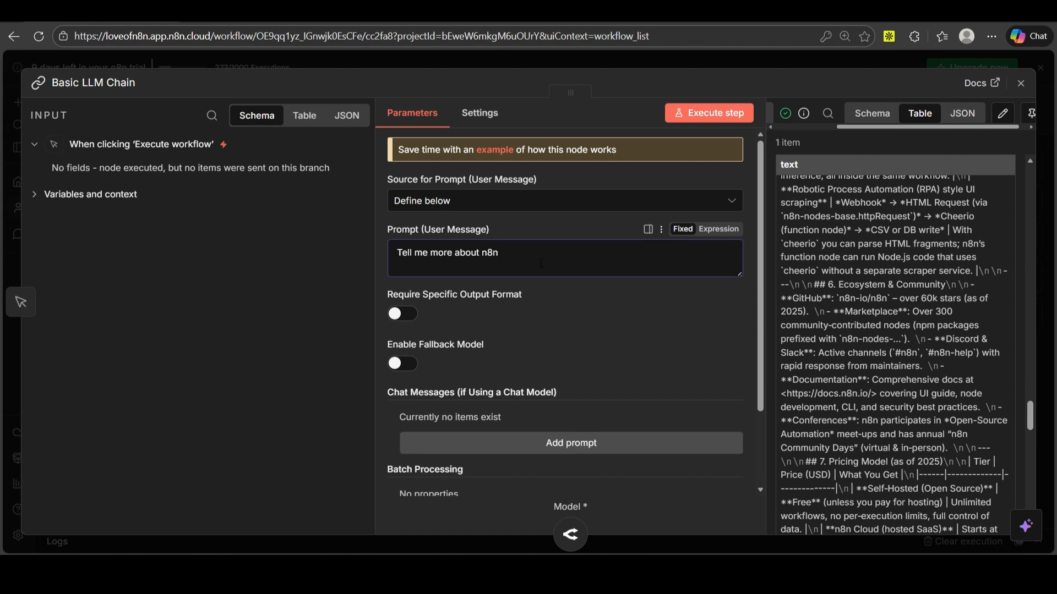
pyautogui.hotkey('ctrl', 'a')
pyautogui.press('BackSpace')
pyautogui.write('T')
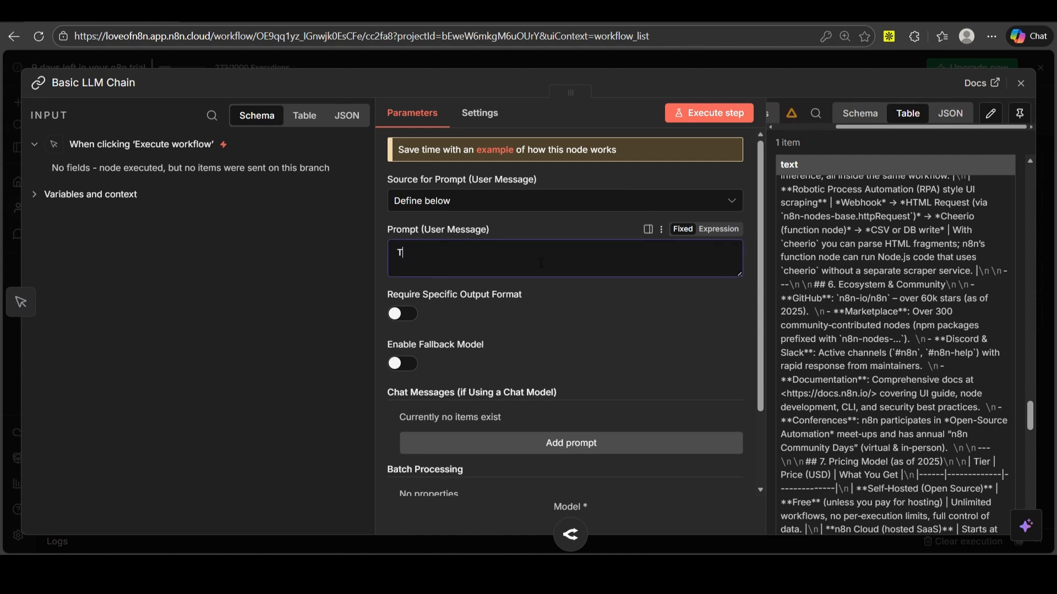
pyautogui.write('ell more more about')
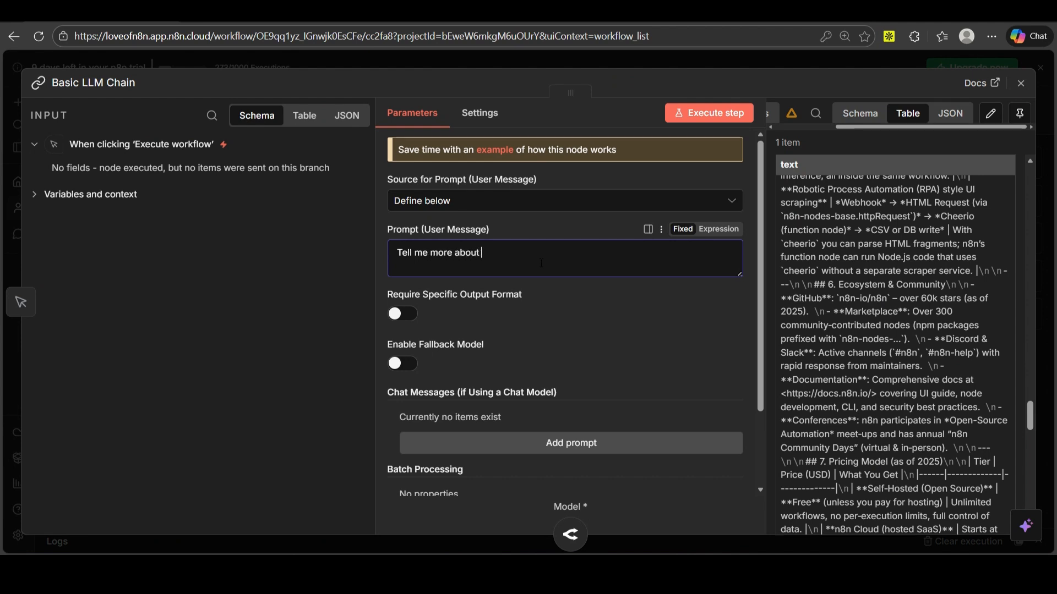
pyautogui.write(' Artifi')
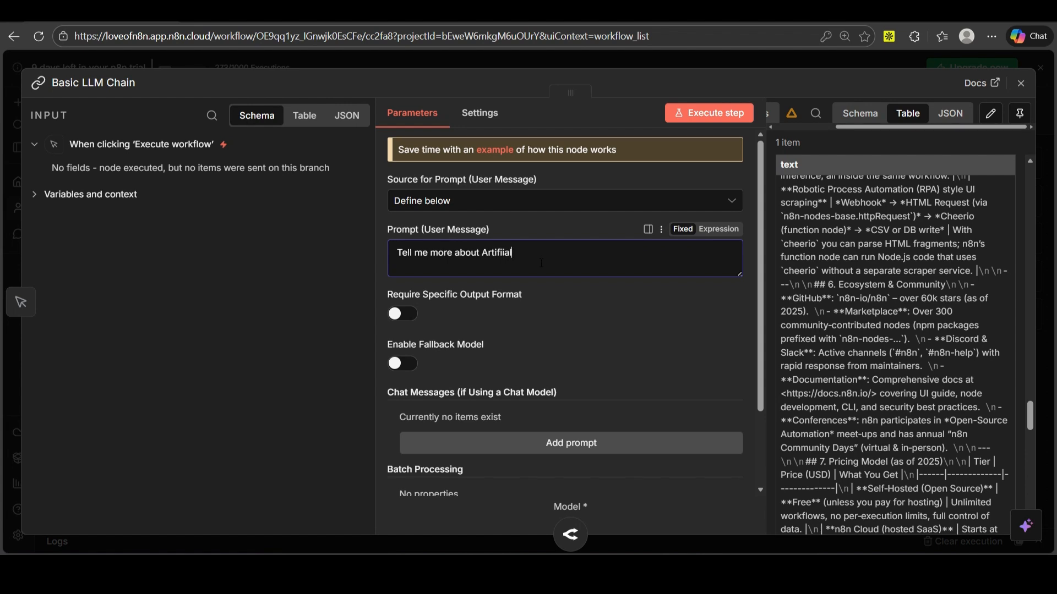
pyautogui.write('cial Intelligence')
pyautogui.click(696, 109)
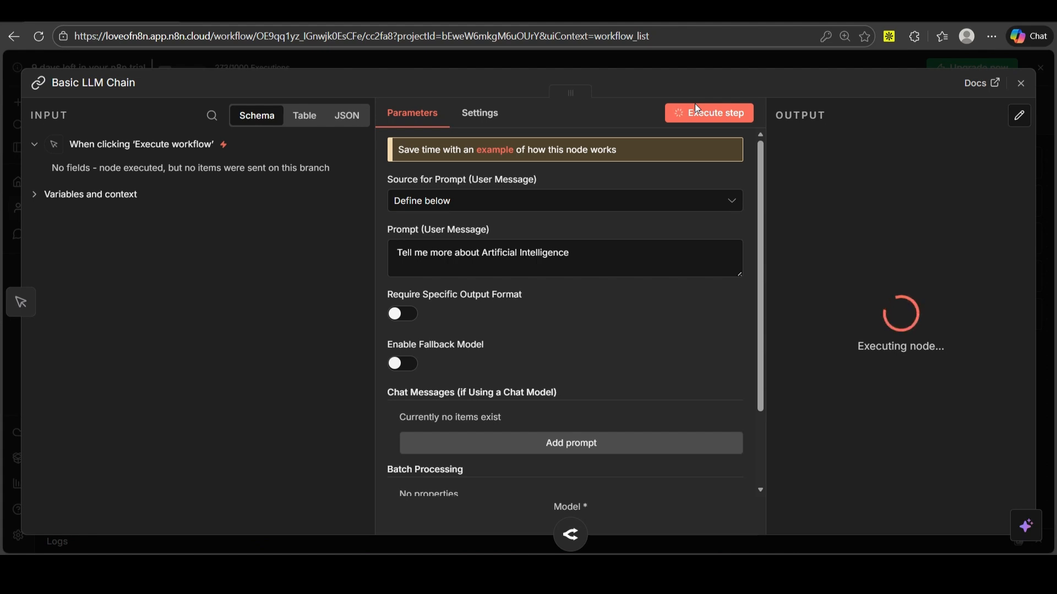
# Review the generated Artificial Intelligence answer in the Table and Schema output views
pyautogui.scroll(-3, 894, 331)
pyautogui.scroll(-20, 894, 331)
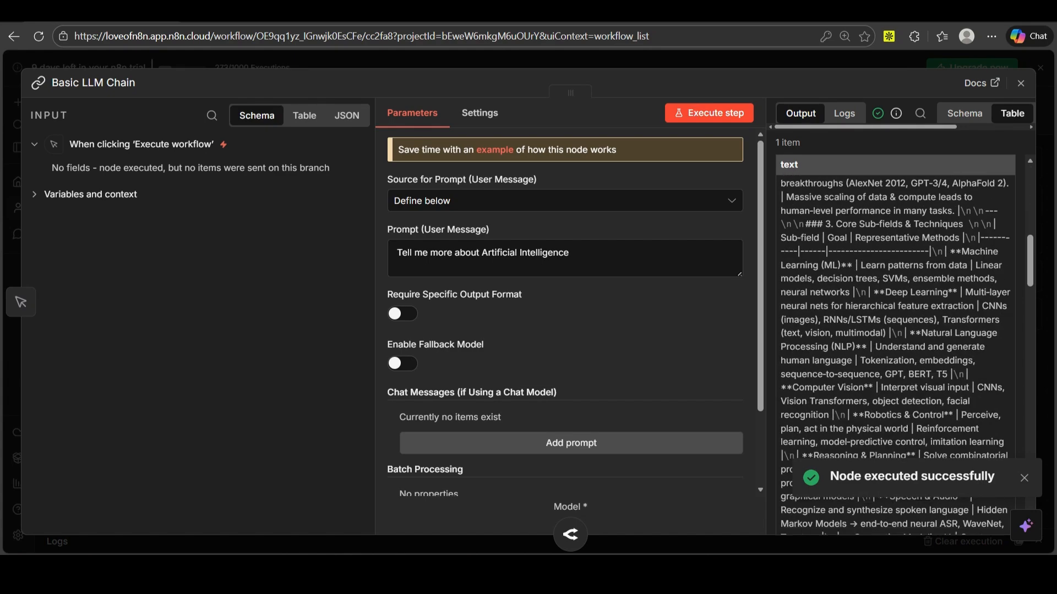
pyautogui.click(964, 114)
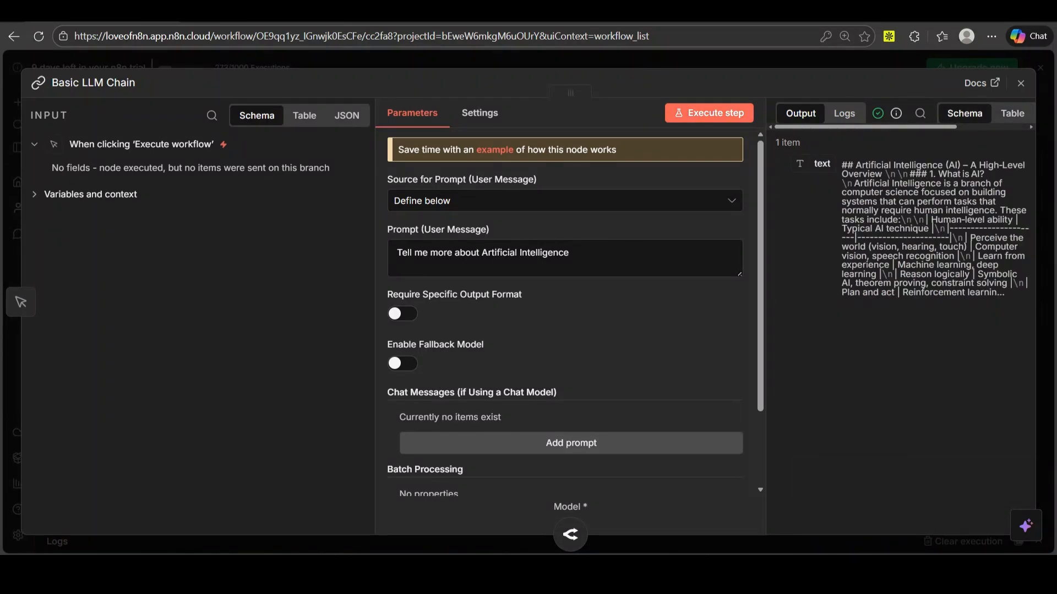
pyautogui.click(1012, 114)
pyautogui.scroll(-15, 895, 352)
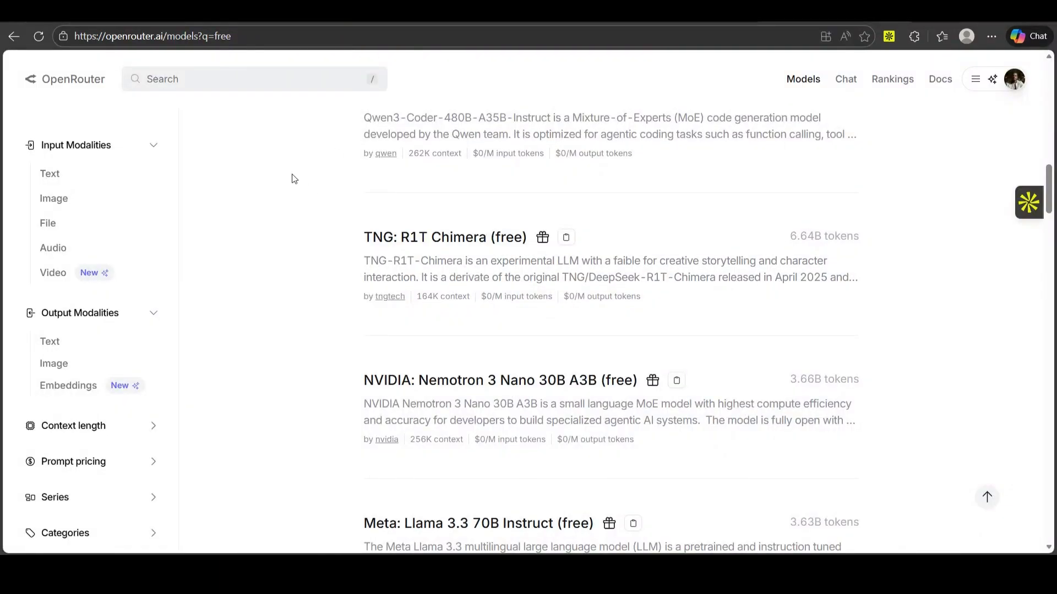
# Switch to OpenRouter's models page and filter the free models by image output and image input modalities
pyautogui.click(62, 362)
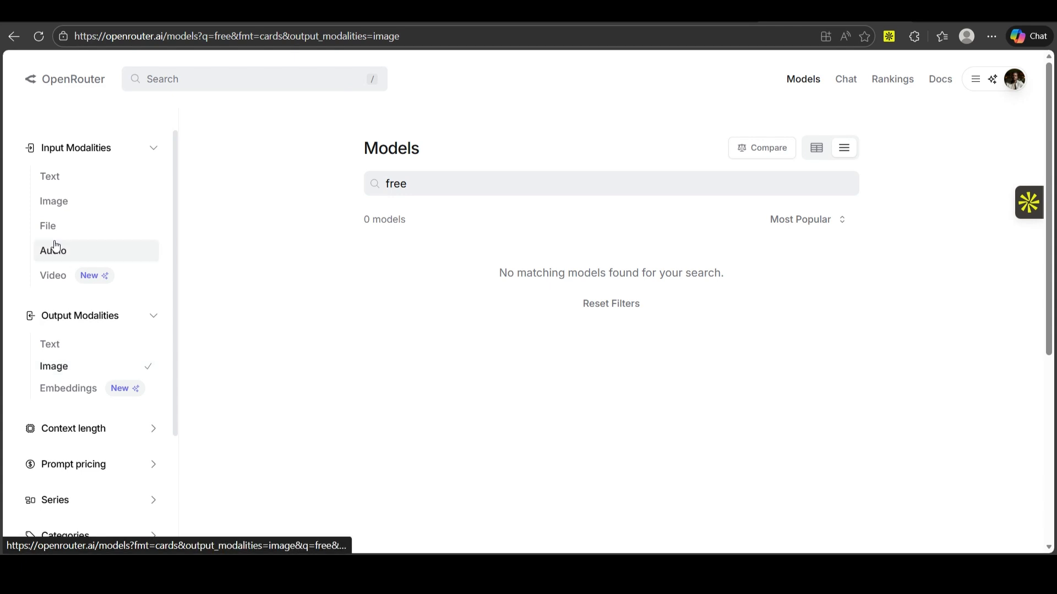
pyautogui.click(83, 202)
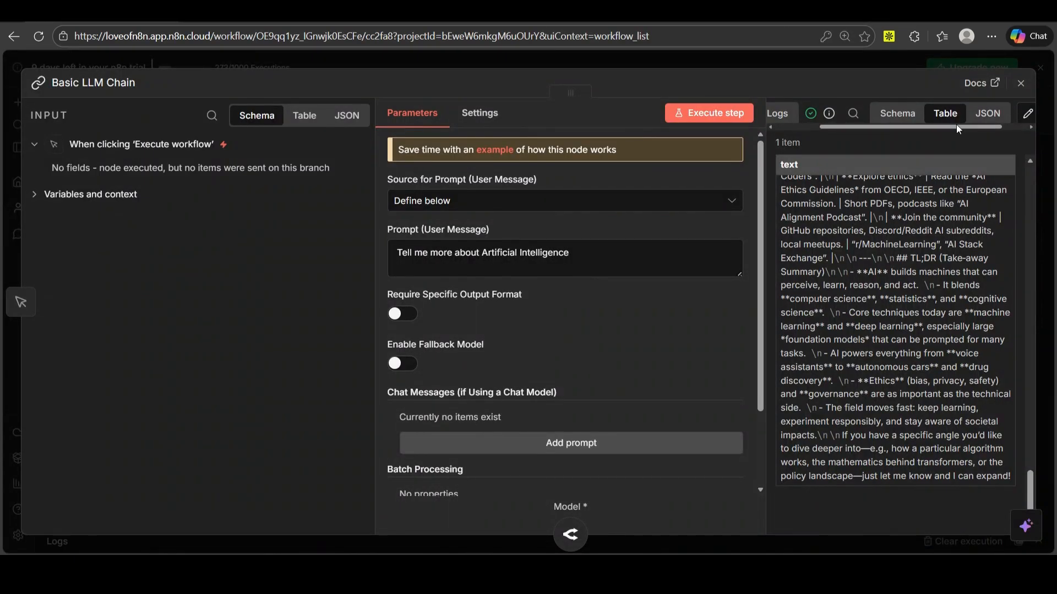
# Return to n8n and close the Basic LLM Chain node to show the workflow canvas
pyautogui.click(1019, 85)
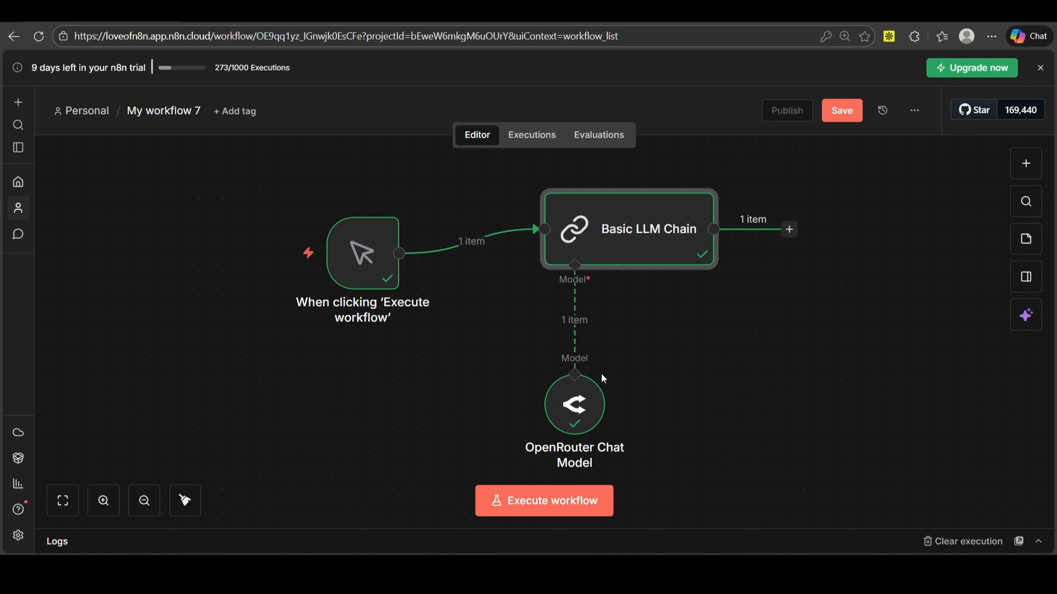
pyautogui.moveTo(227, 166); pyautogui.dragTo(956, 391)
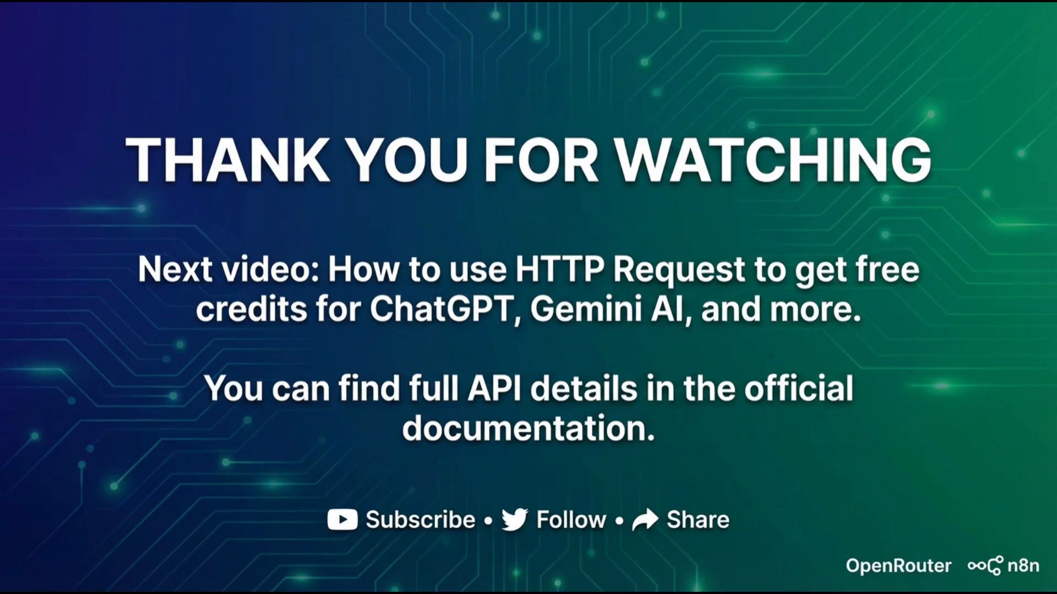